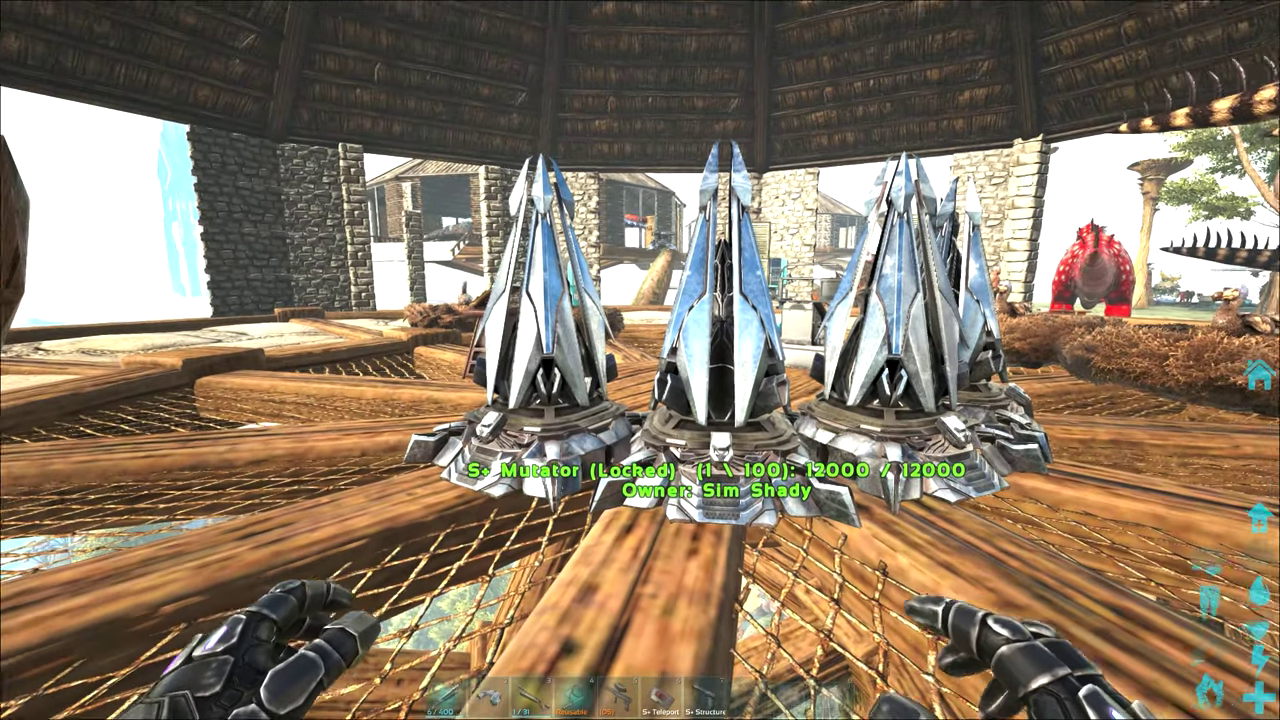
Check the two Snow Owls and create a mutation pulse with an S+ Mutator near the pair
key(w)
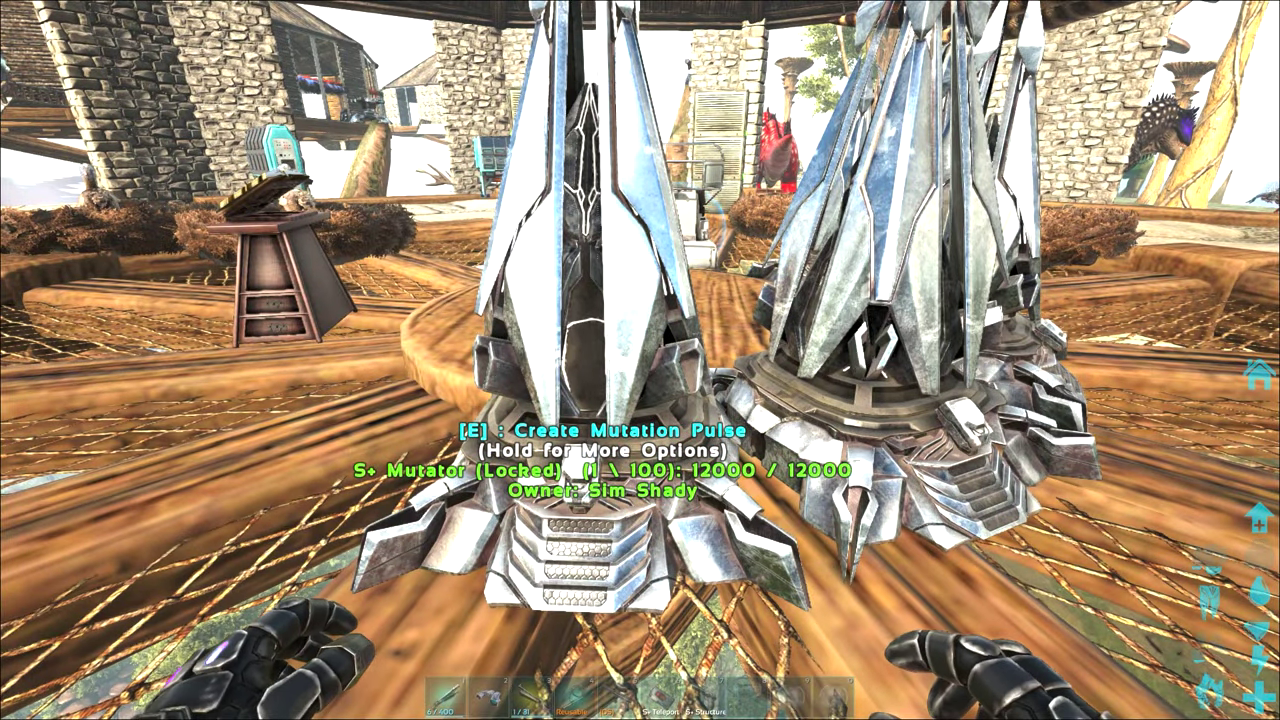
key(w)
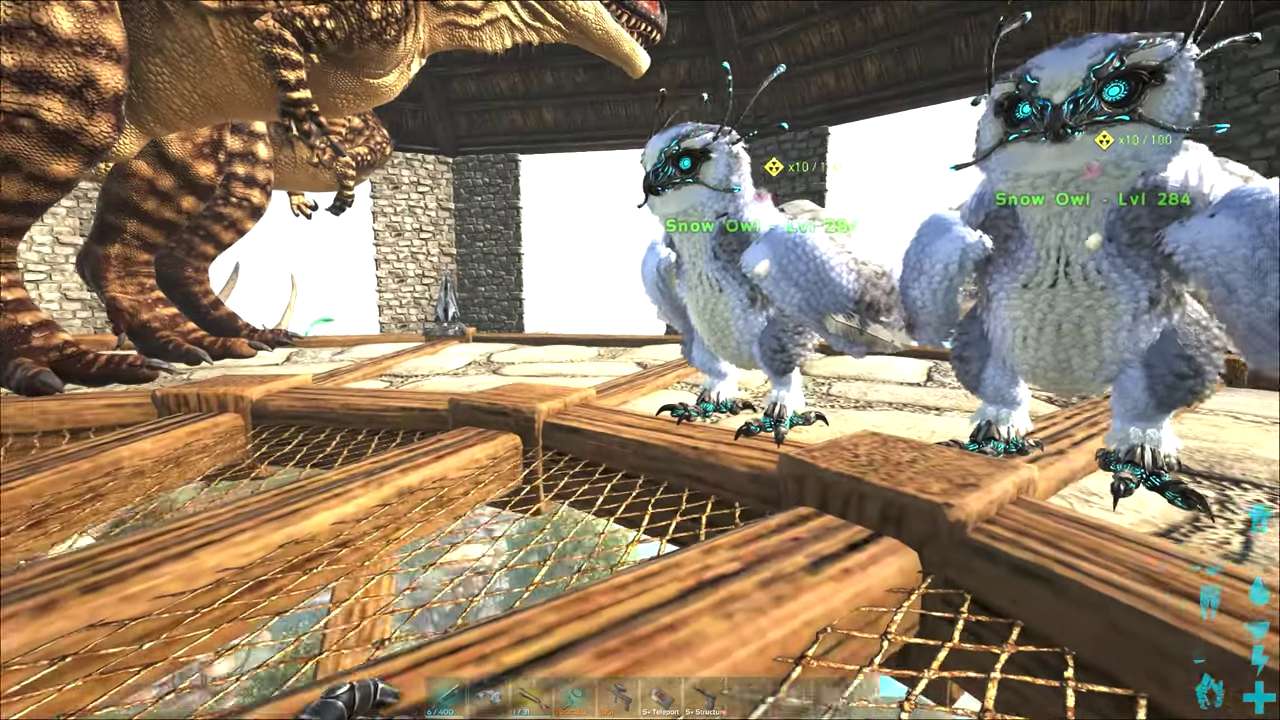
key(w)
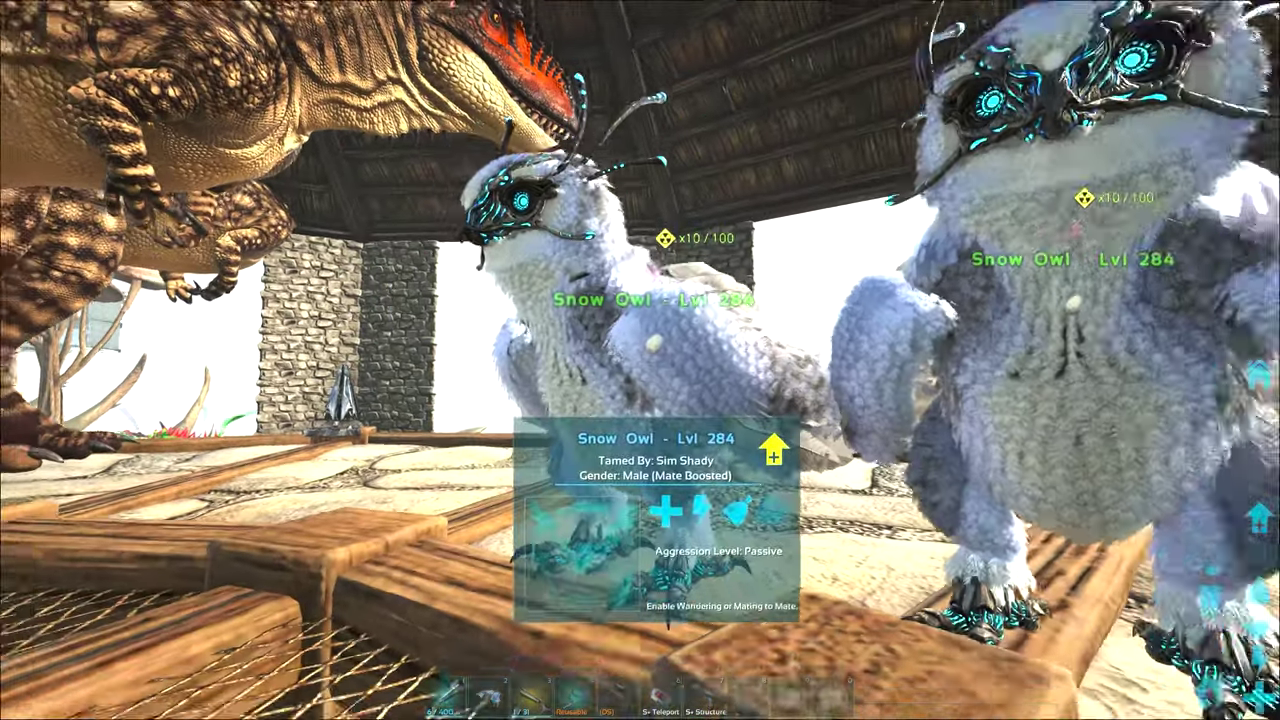
key(w)
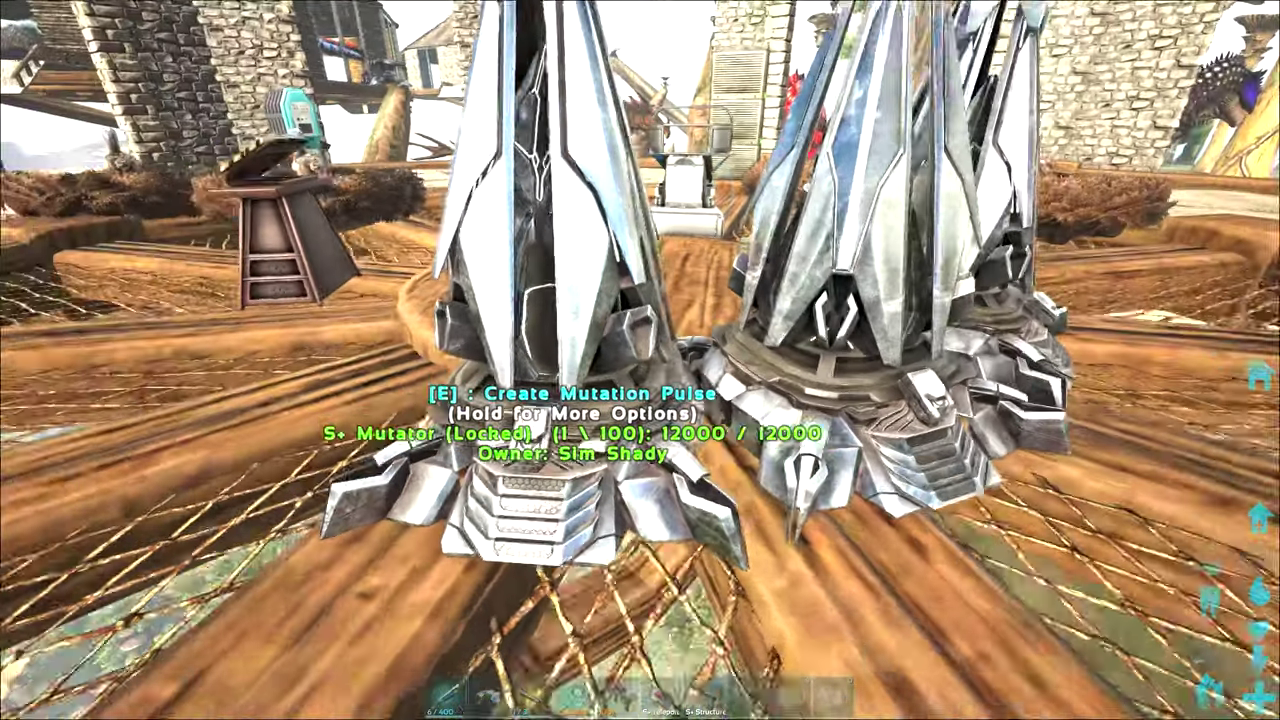
key(d)
key(s)
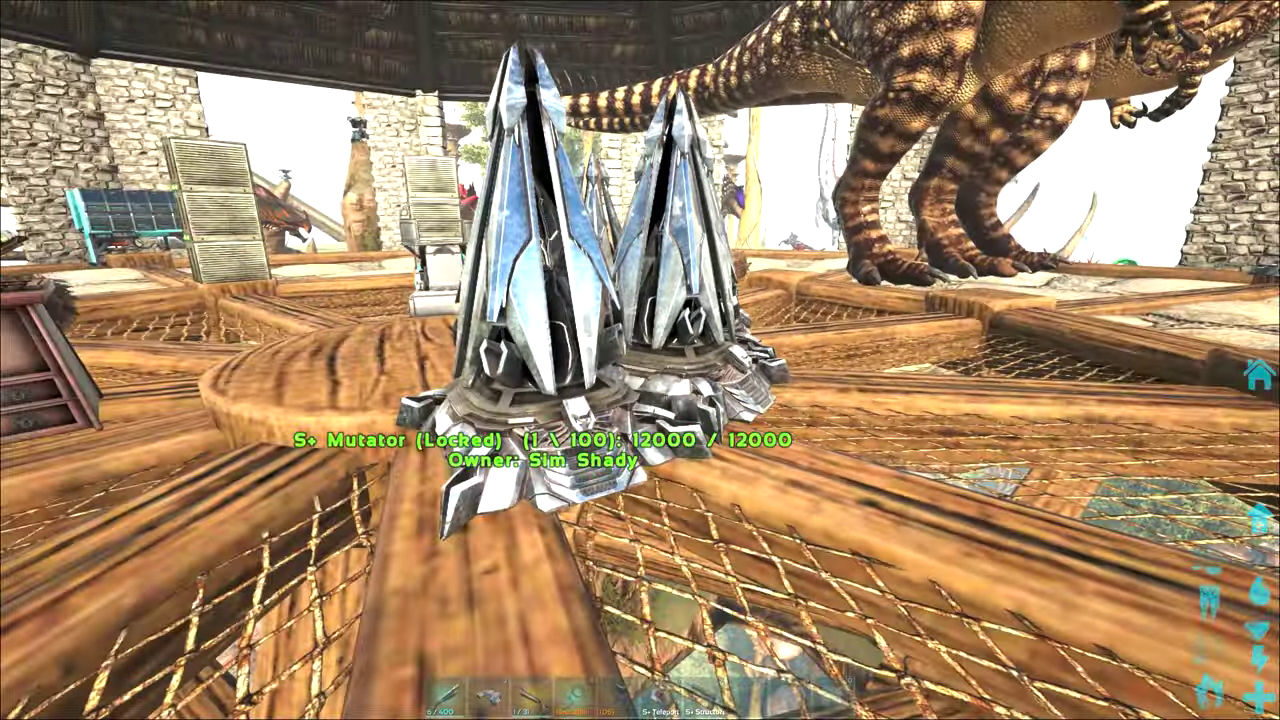
key(w)
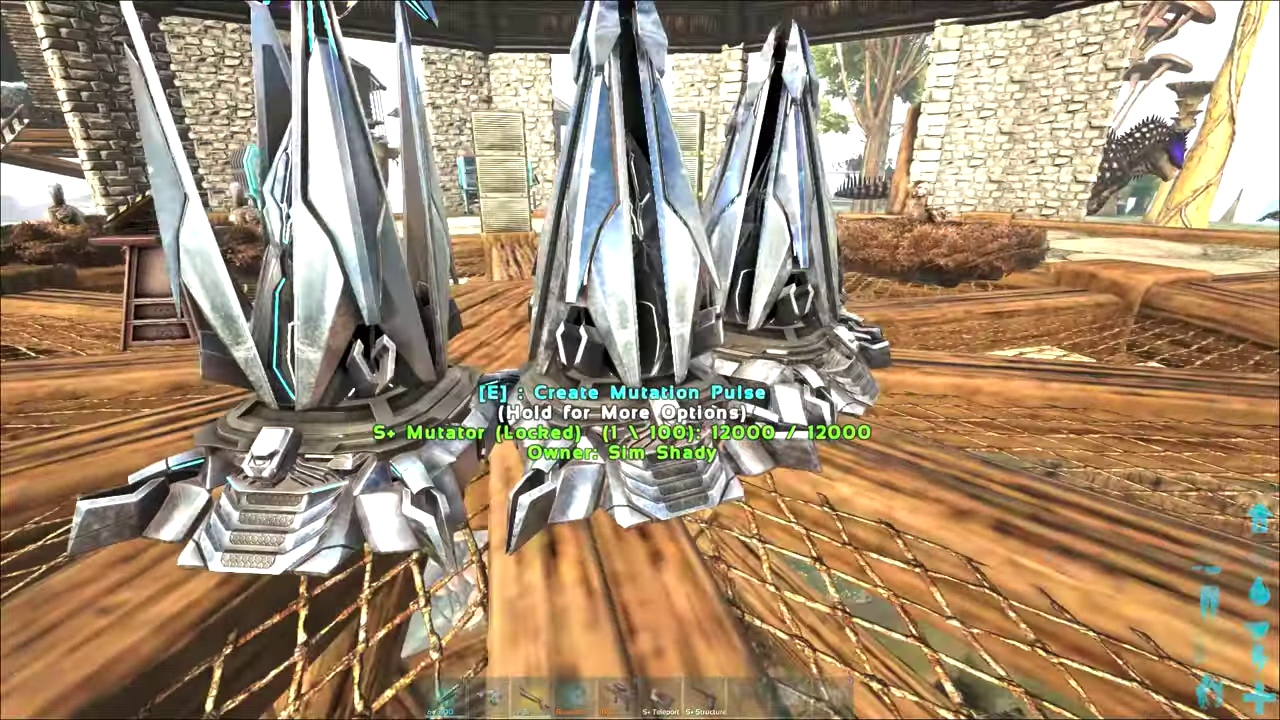
key(e)
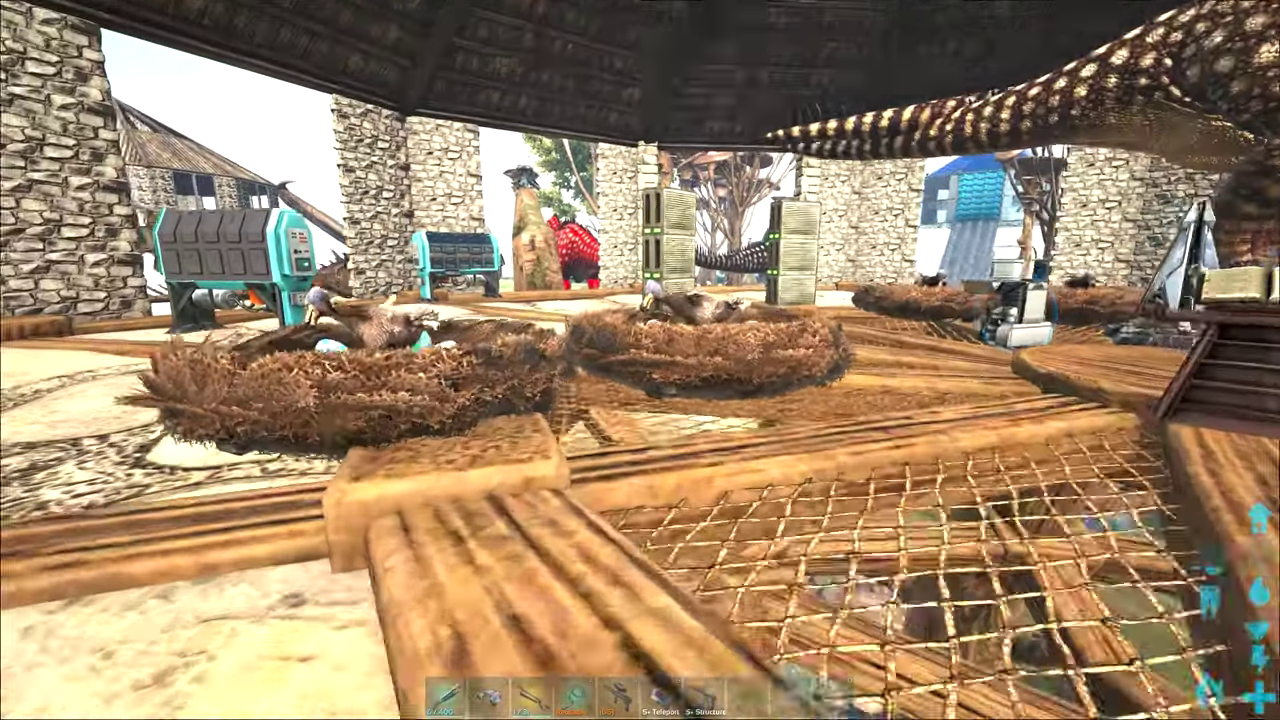
Go to the egg-filled S+ Hatchery and examine the fertilized Snow Owl eggs in its inventory
key(w)
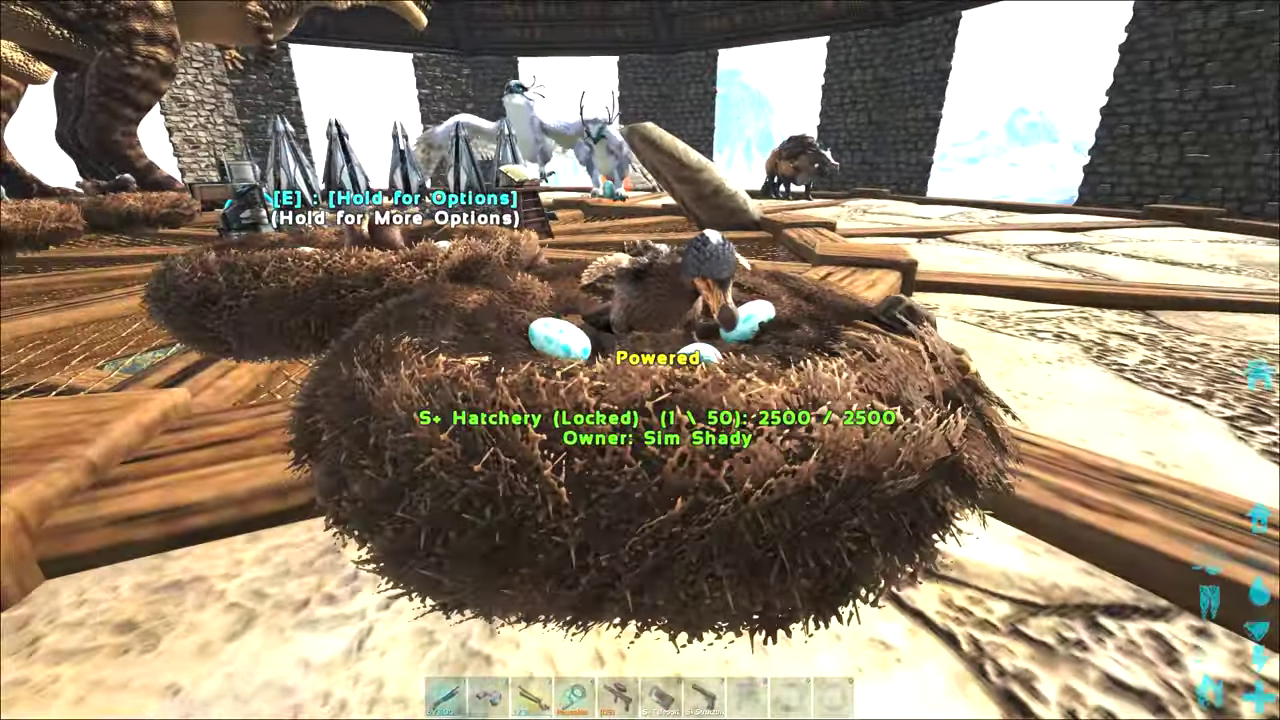
key(w)
key(a)
key(w)
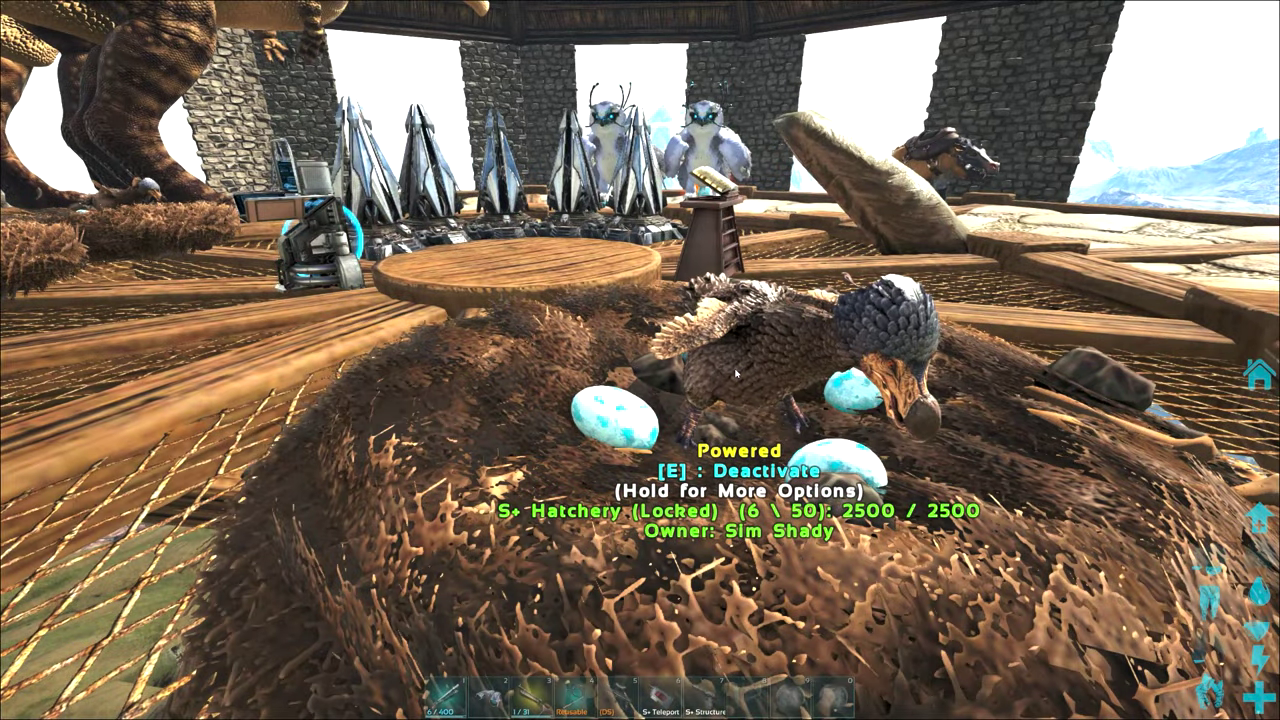
key(f)
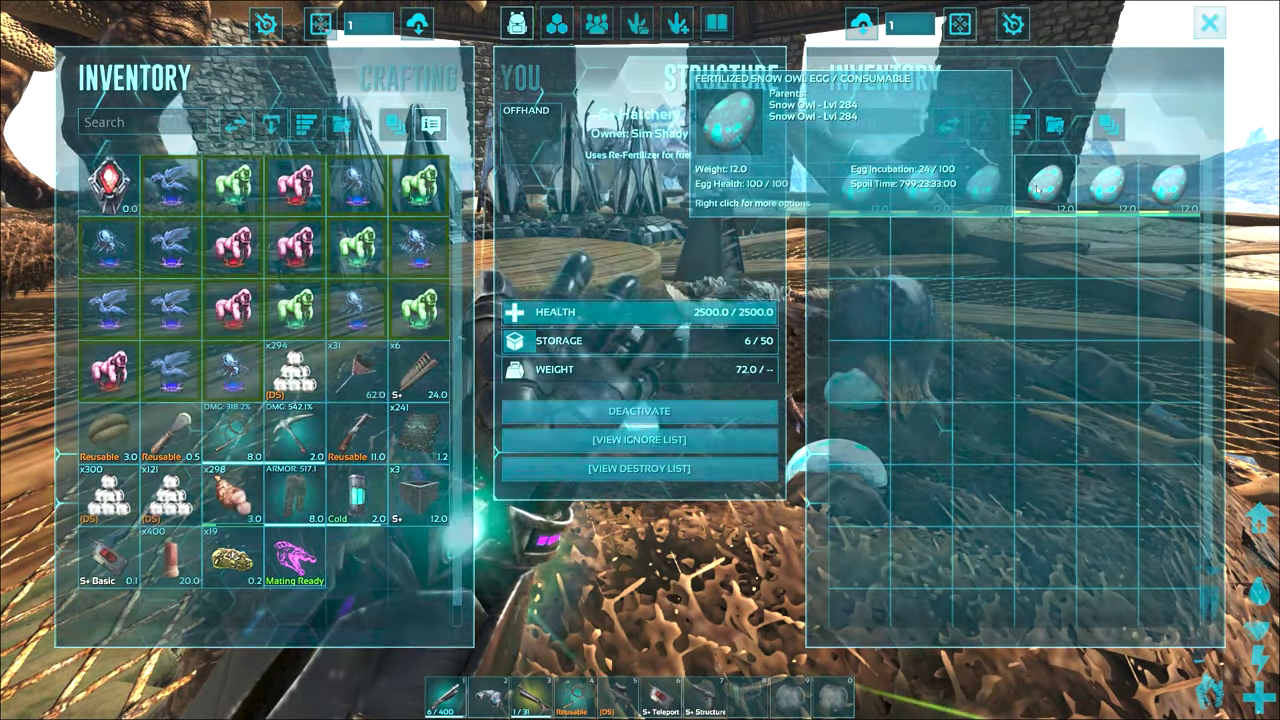
key(Escape)
Return to the Snow Owls, inspect the female's stat points, and watch the pair mating
key(a)
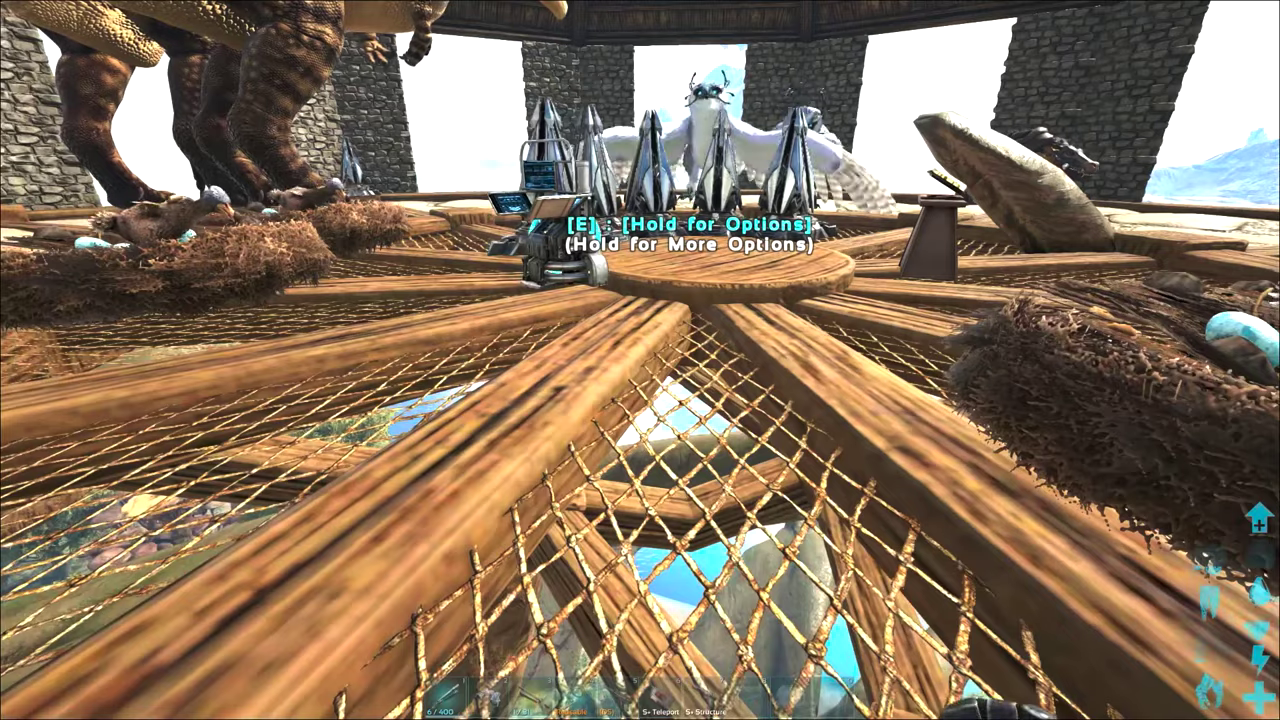
key(w)
key(w)
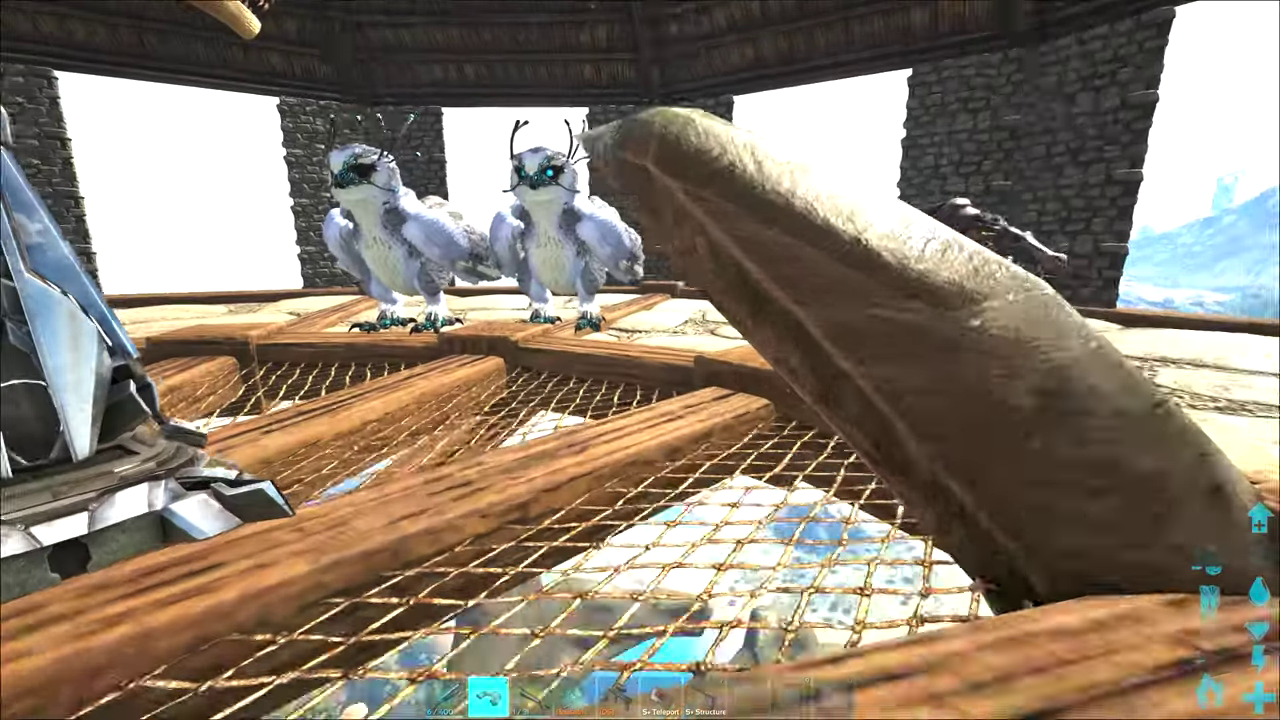
key(h)
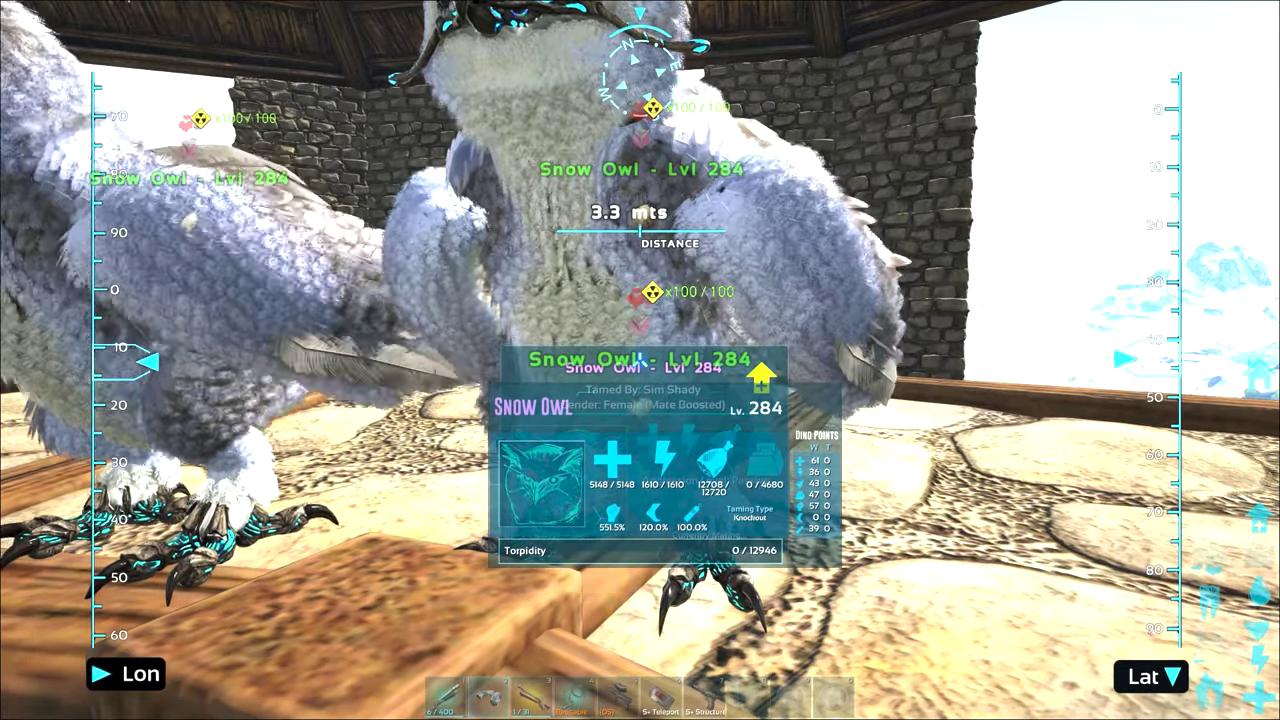
key(h)
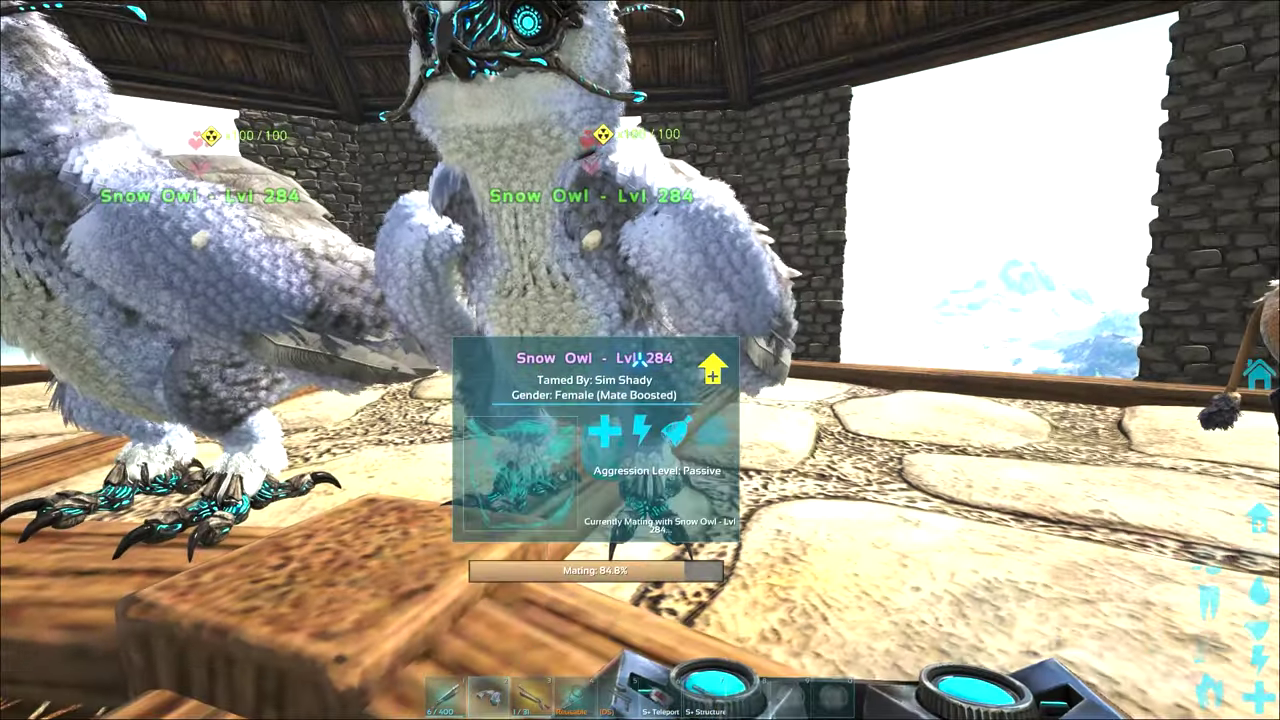
key(s)
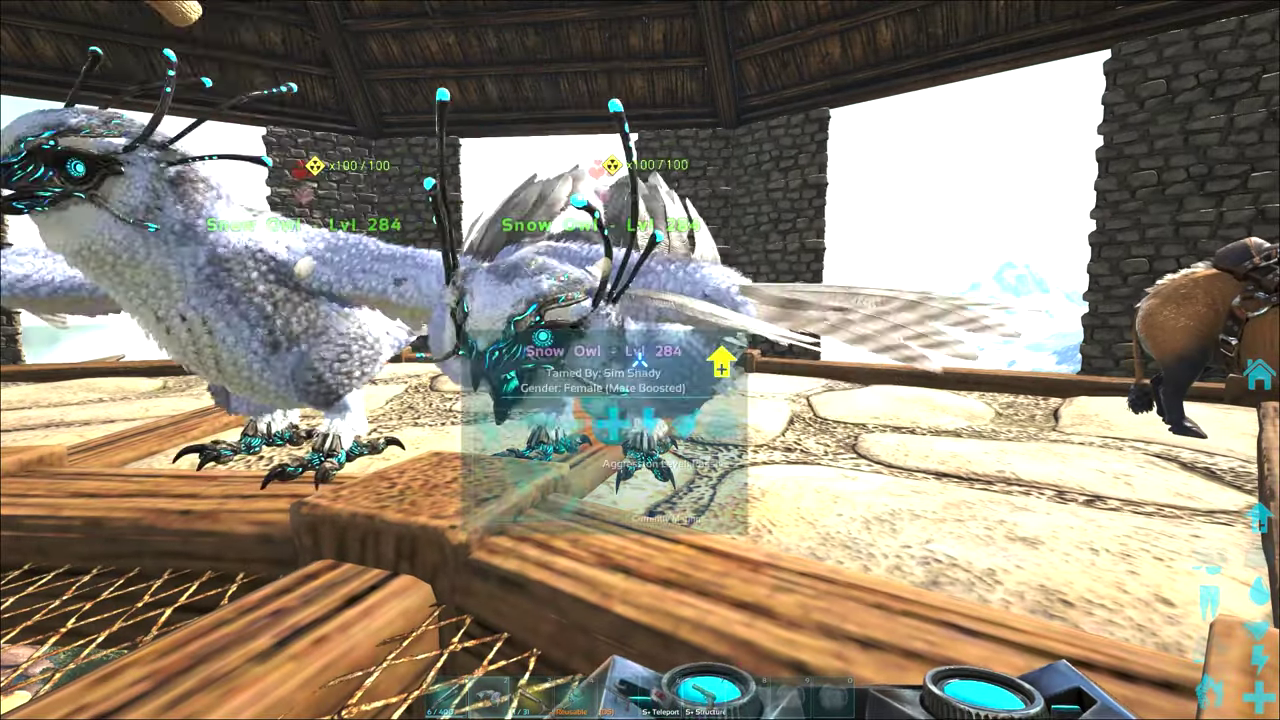
key(d)
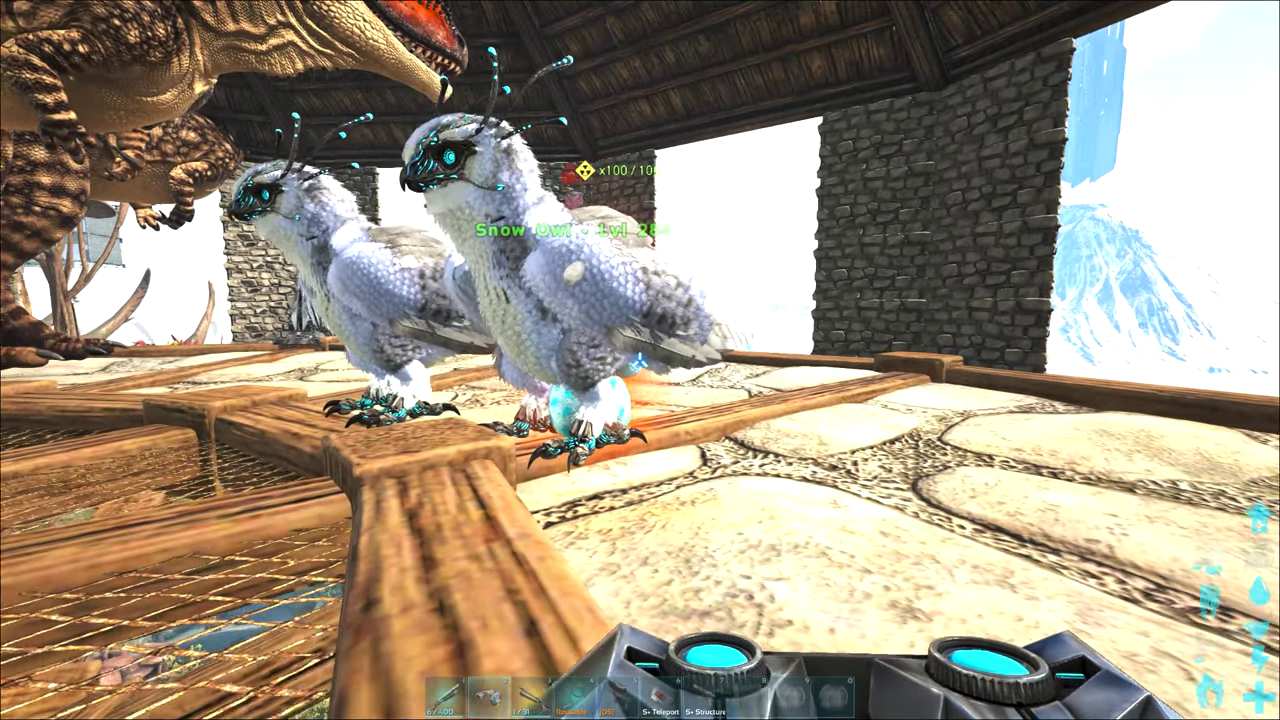
key(a)
key(w)
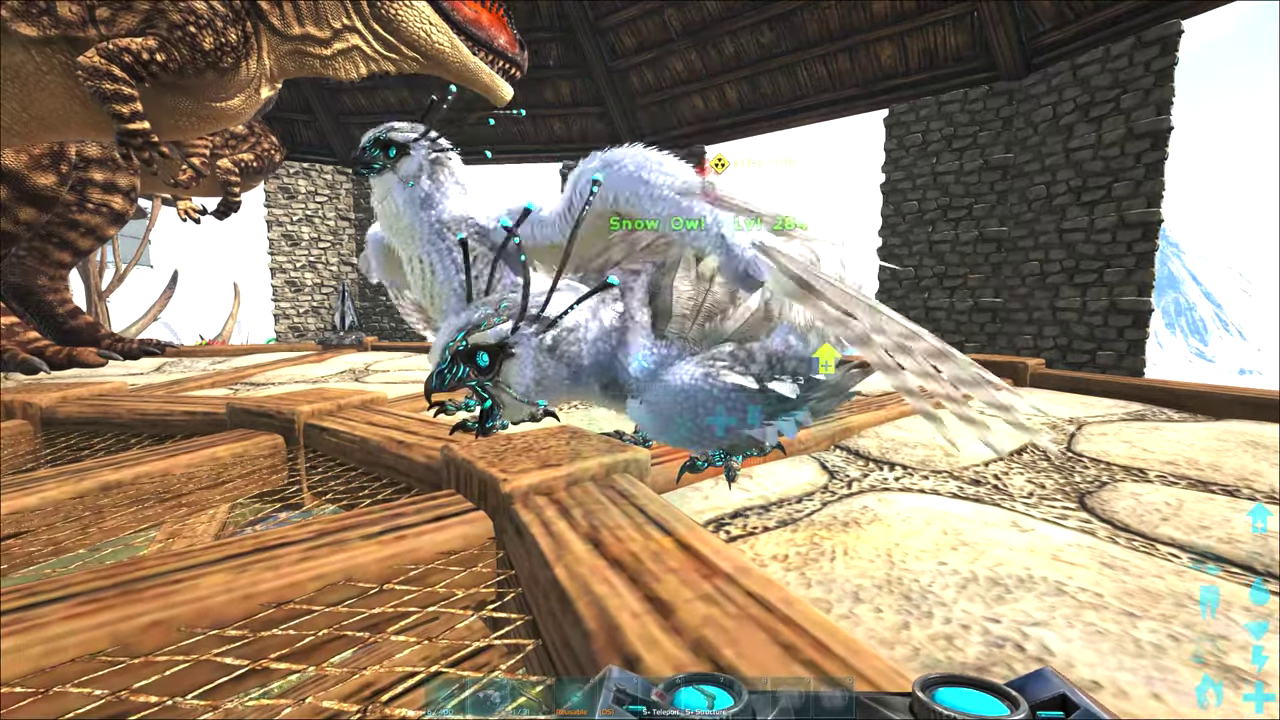
key(w)
key(a)
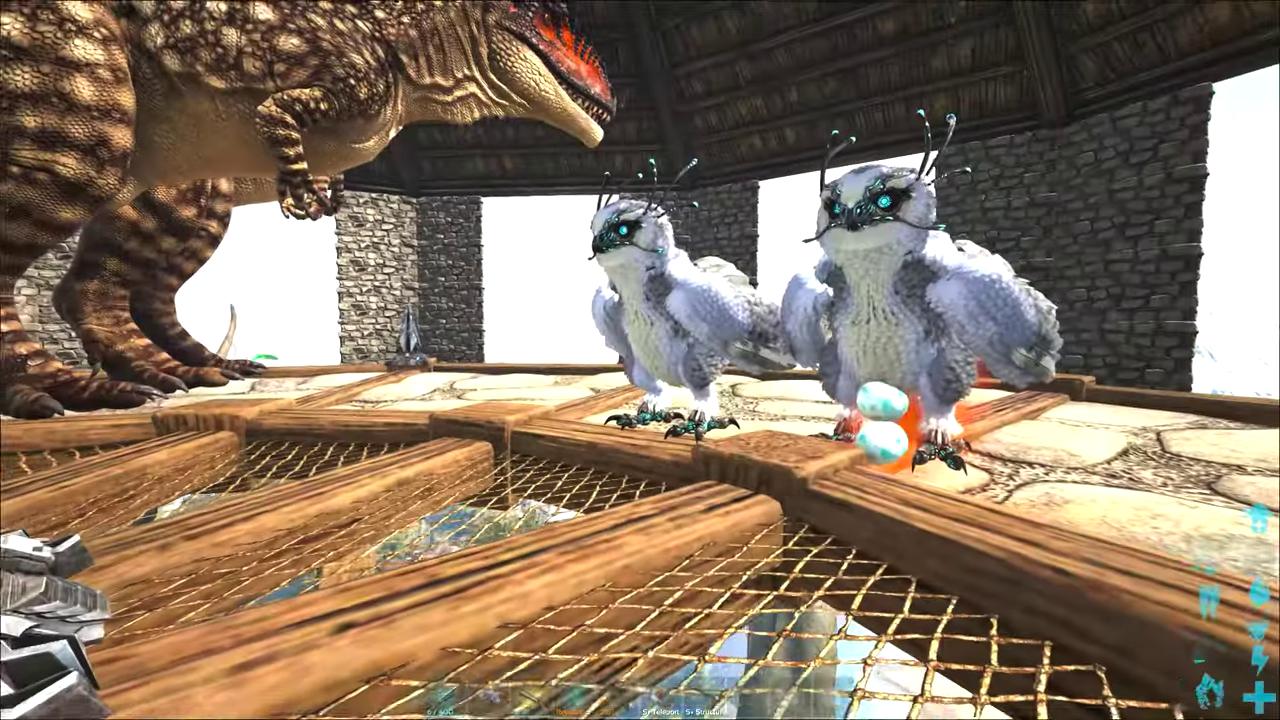
Return to the S+ Hatchery by way of the mutators and check its inventory for remaining eggs
key(w)
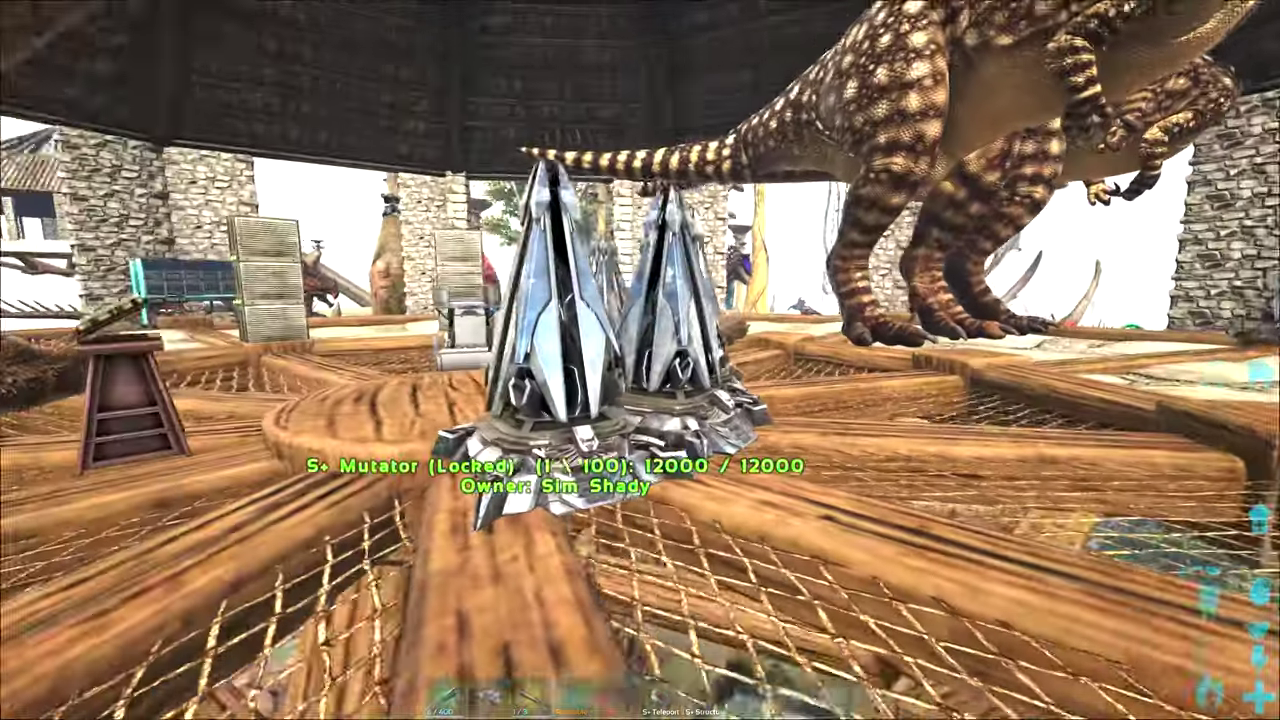
key(w)
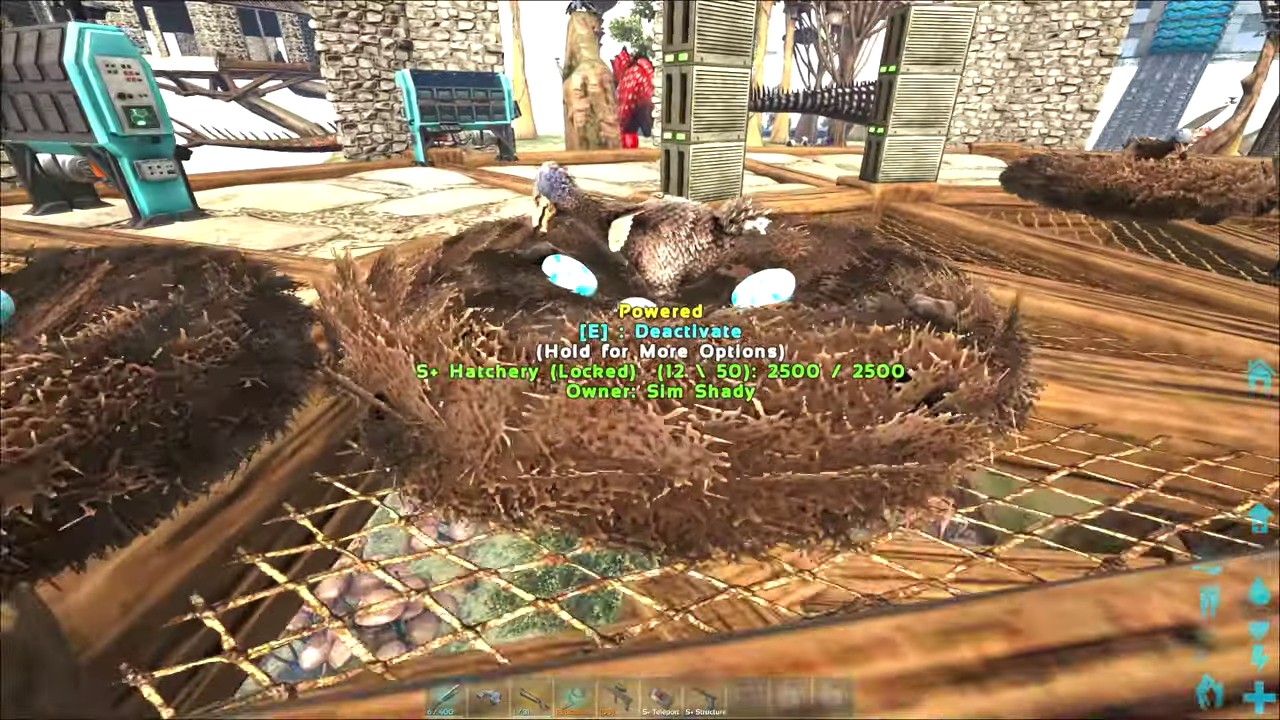
key(f)
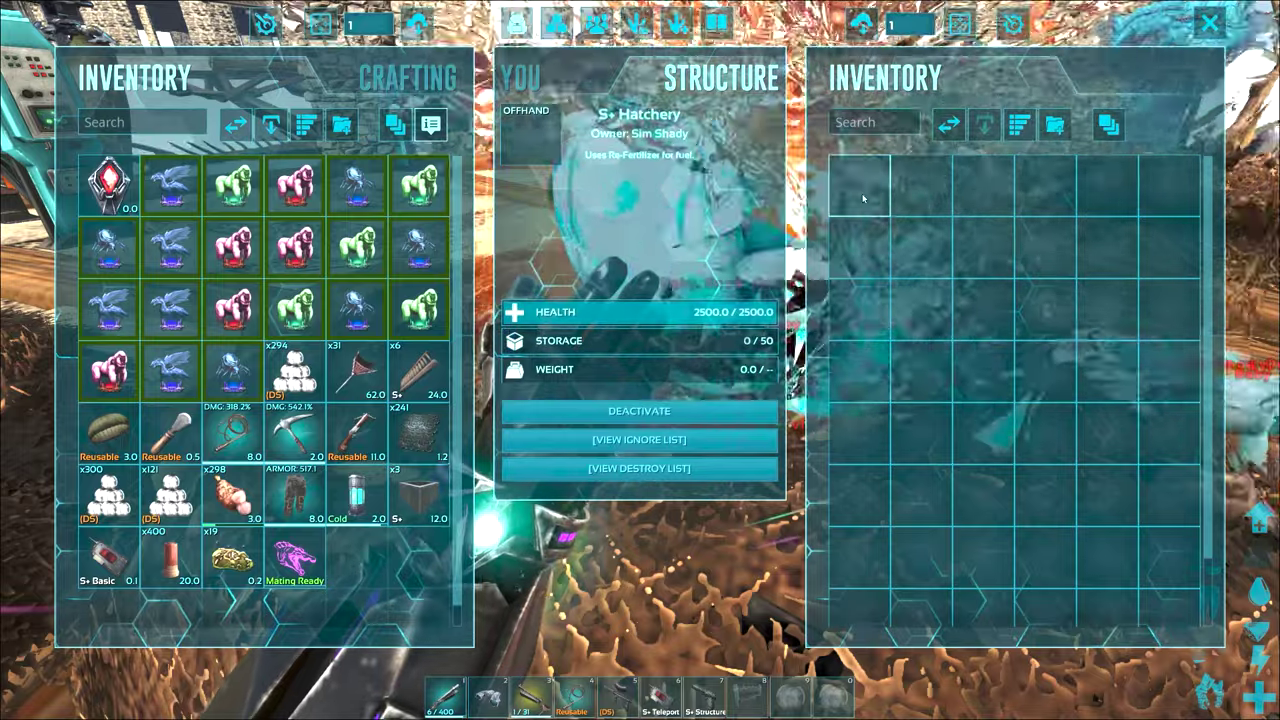
key(Escape)
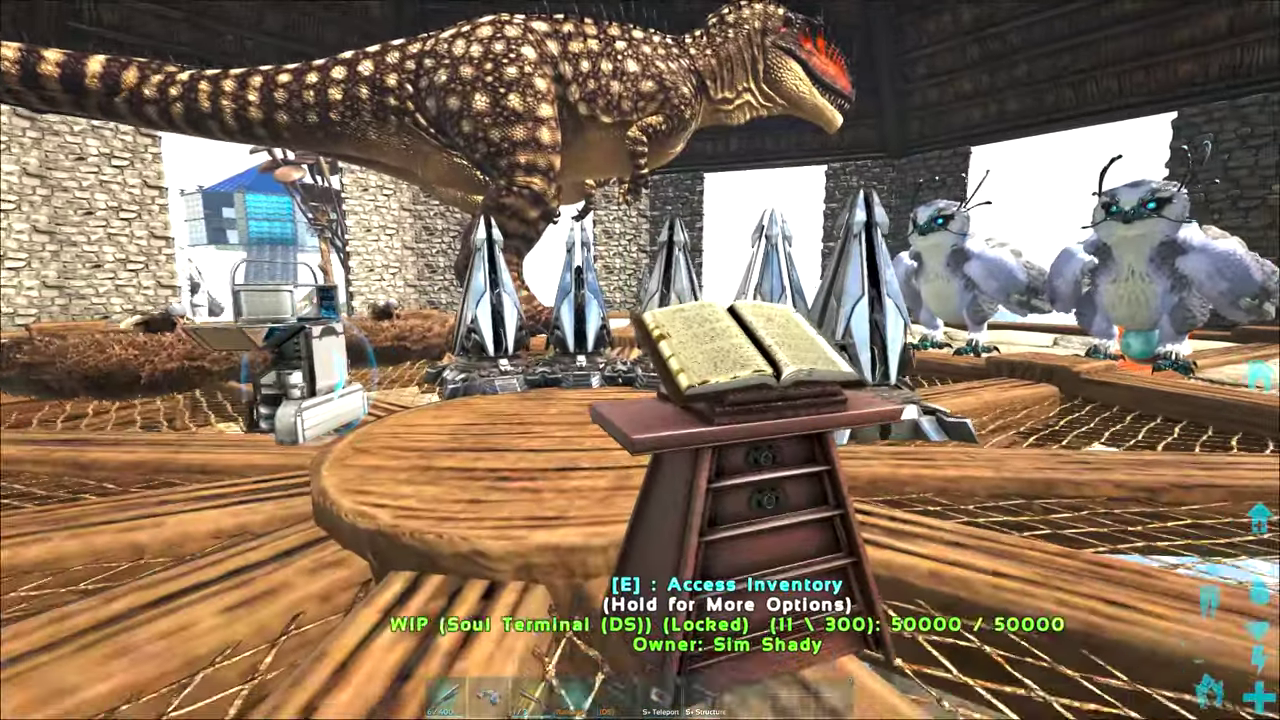
Take two level 484 newborn owls from the Soul Terminal: the female with 236 stamina points and the male with 247 weight points
key(w)
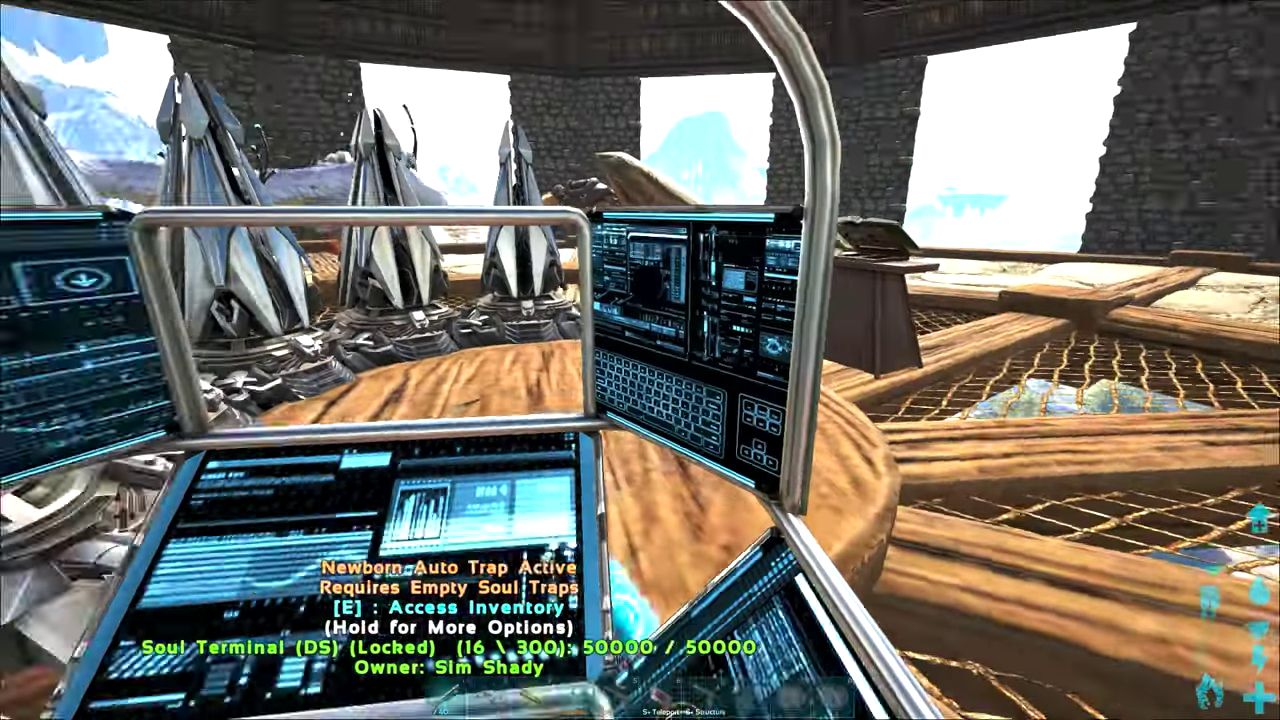
key(e)
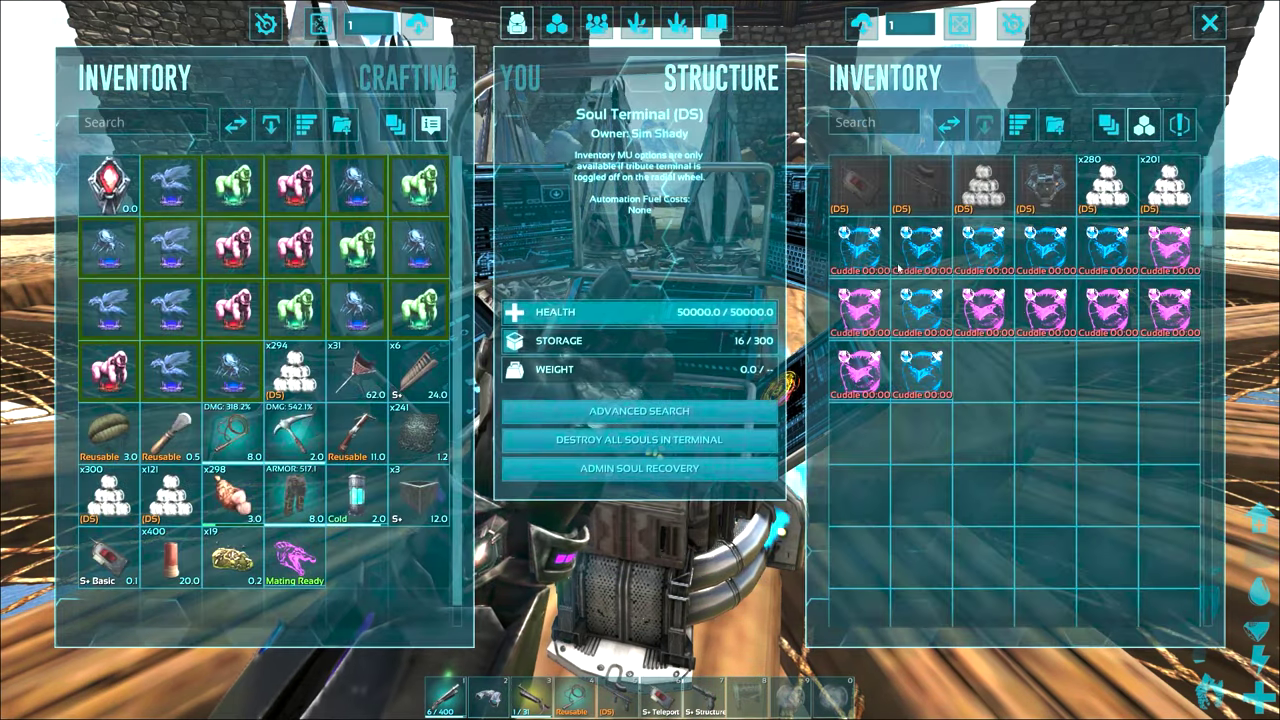
mouse_move(982, 312)
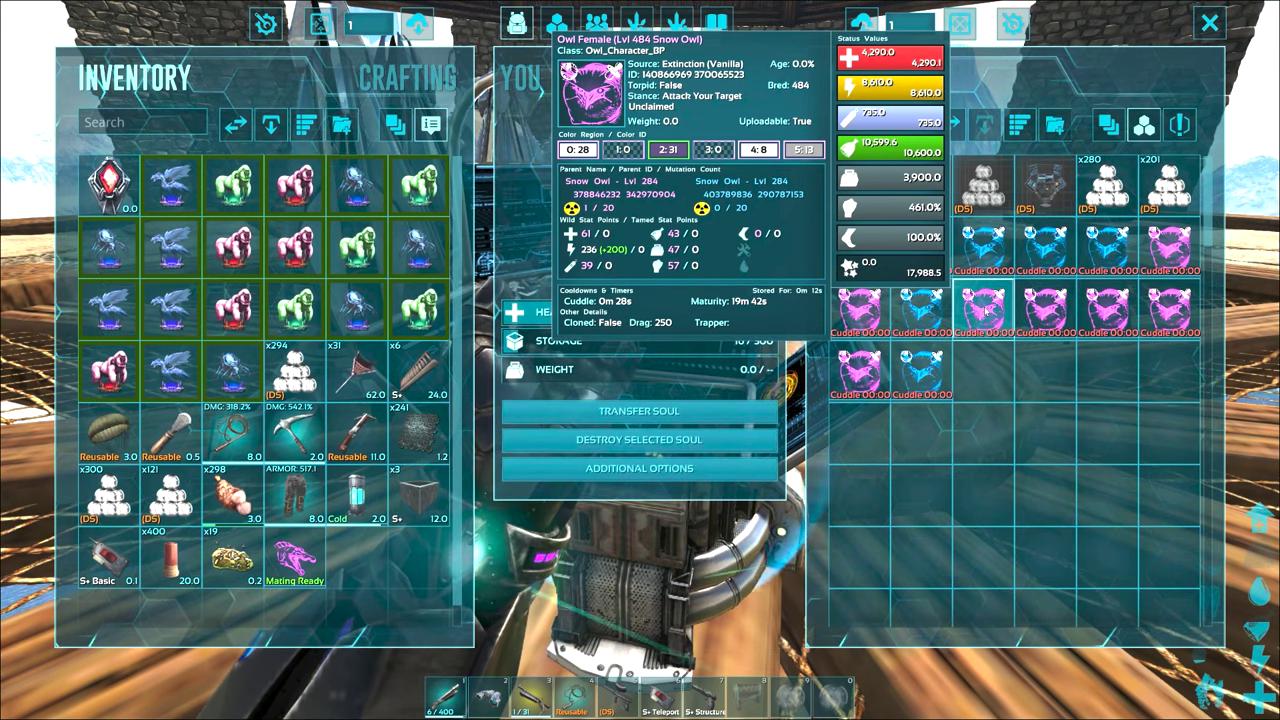
key(9)
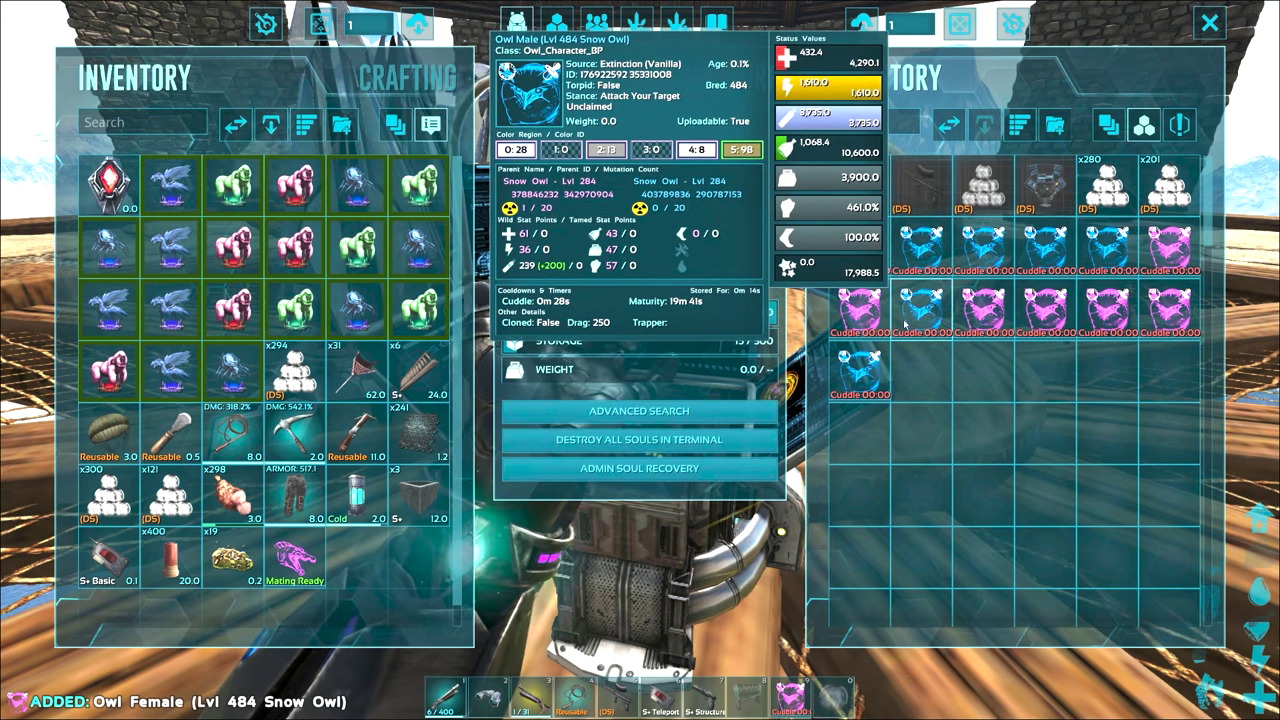
mouse_move(856, 383)
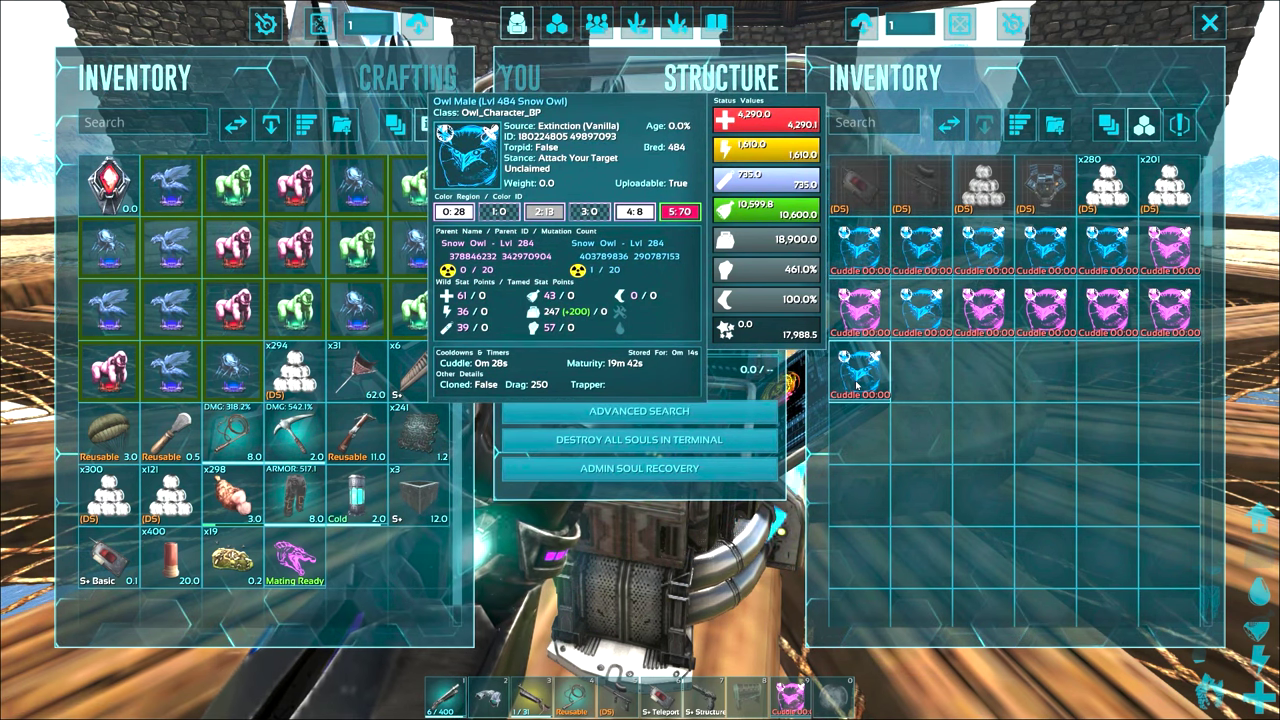
key(0)
Examine the mutated stat points and color regions of the other newborn Snow Owls stored in the Soul Terminal
mouse_move(866, 252)
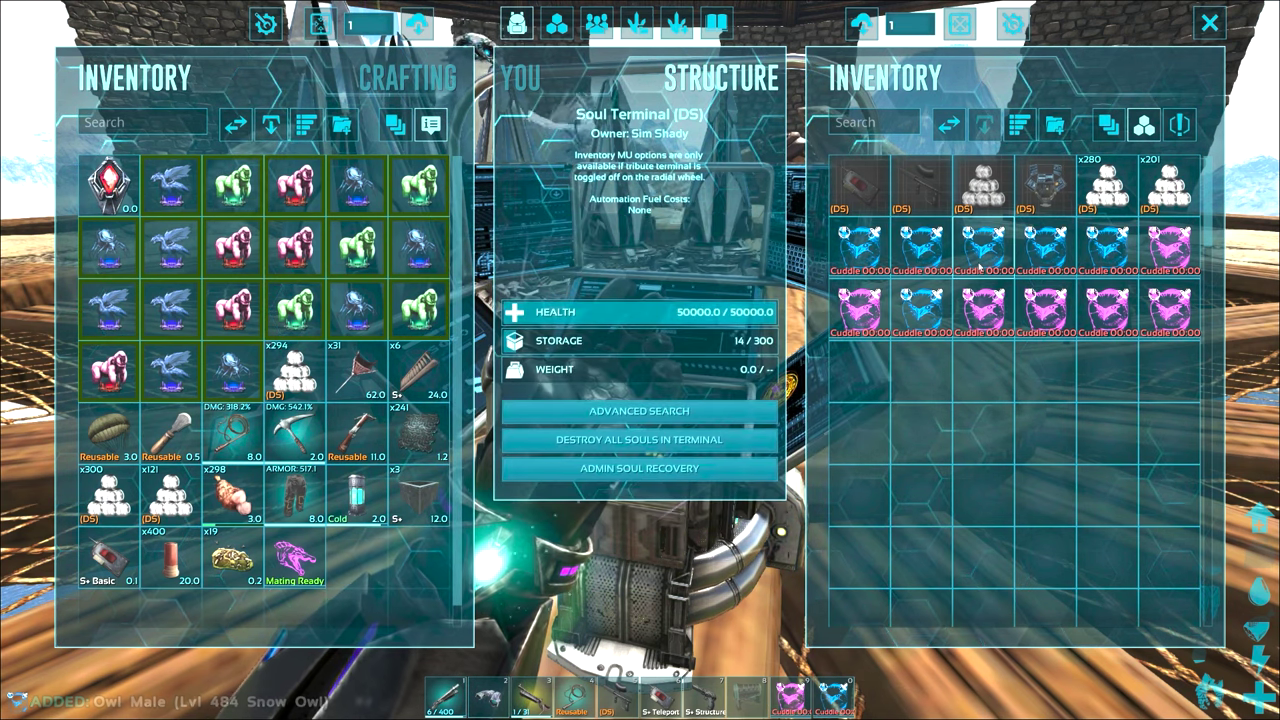
mouse_move(989, 252)
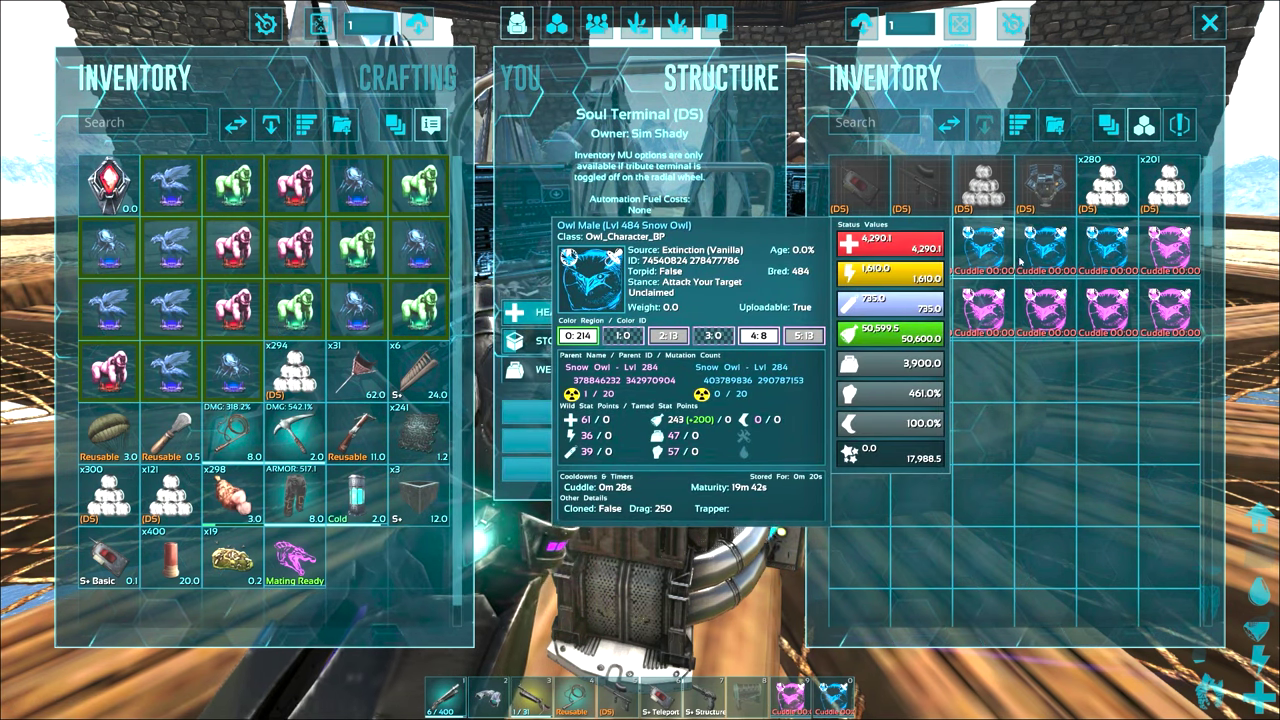
mouse_move(1059, 258)
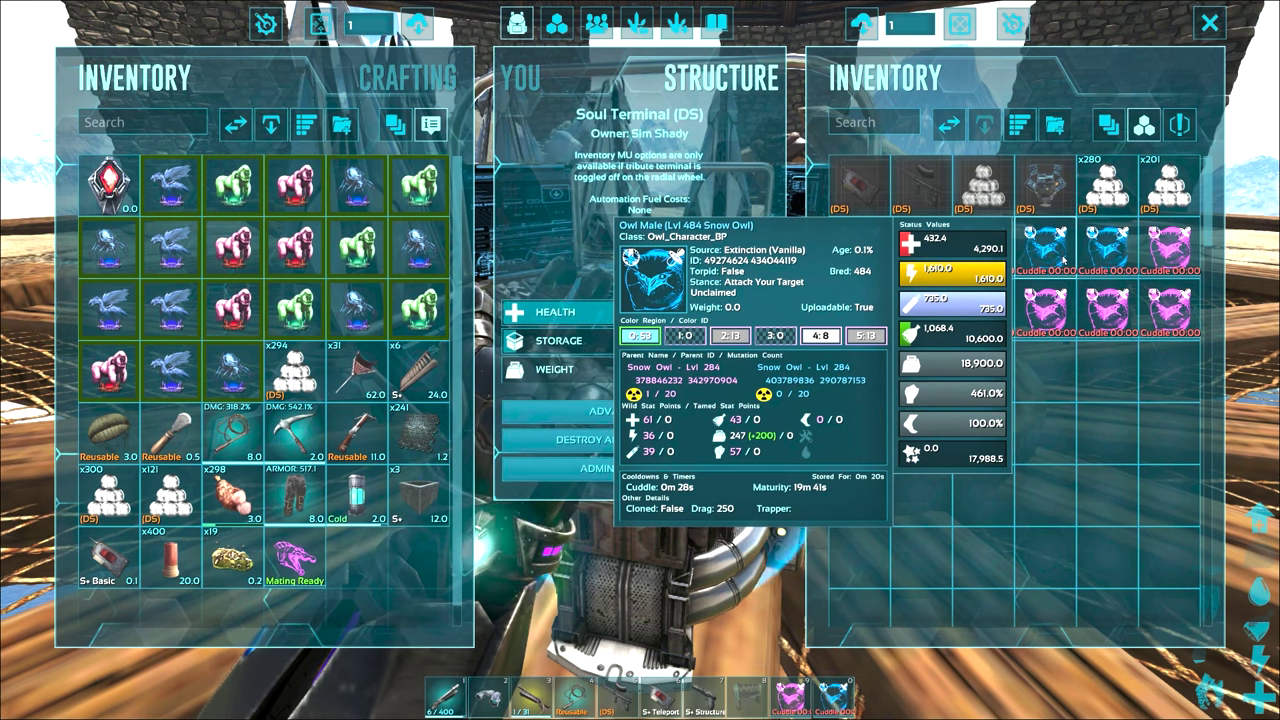
mouse_move(1170, 255)
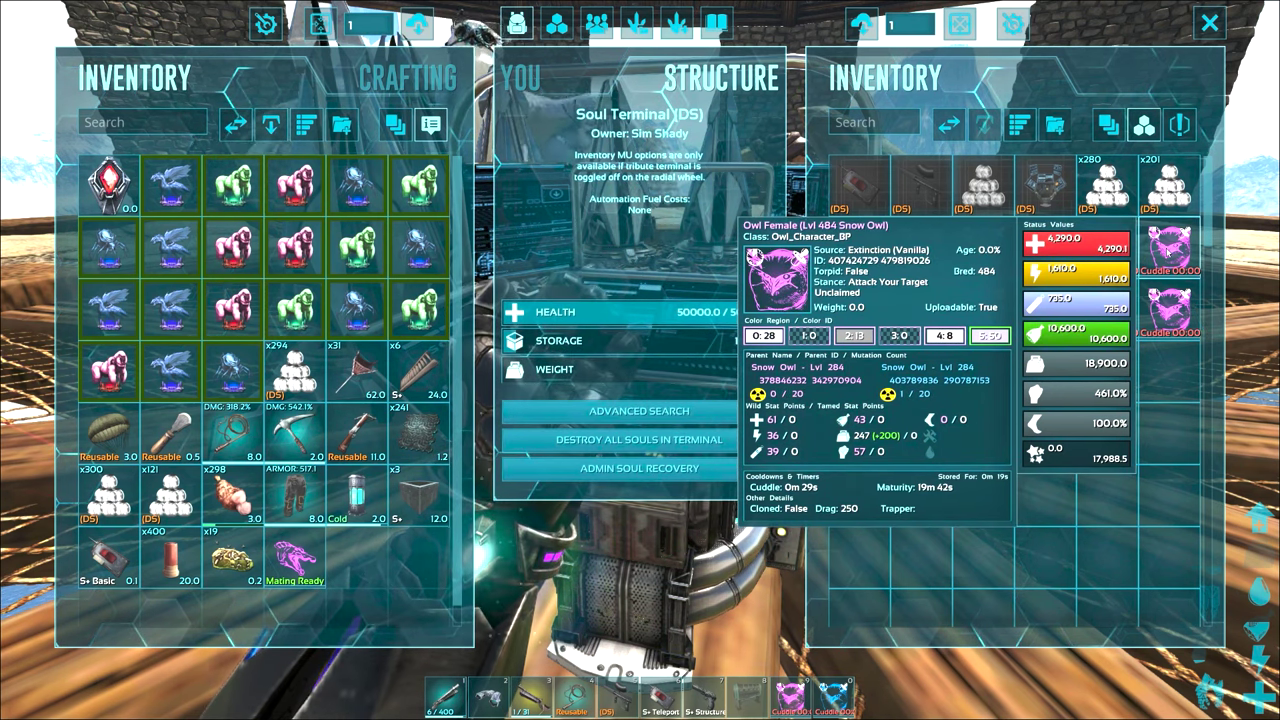
mouse_move(1083, 302)
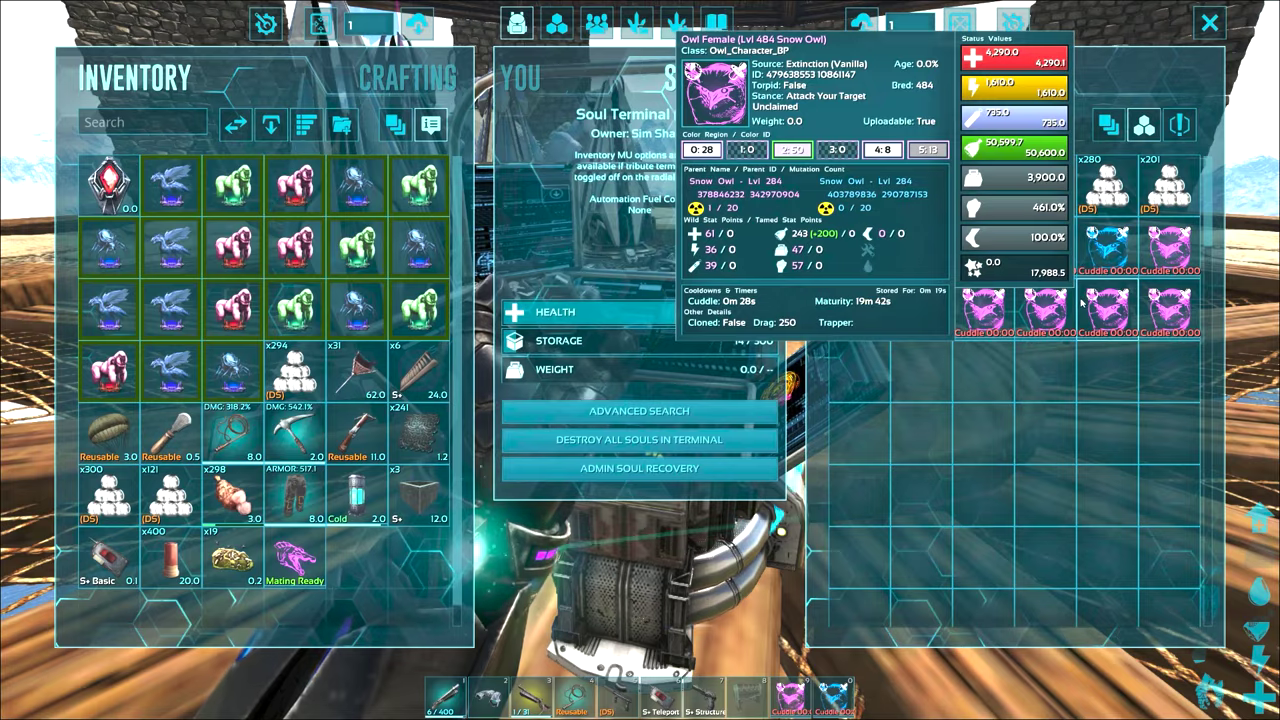
key(Escape)
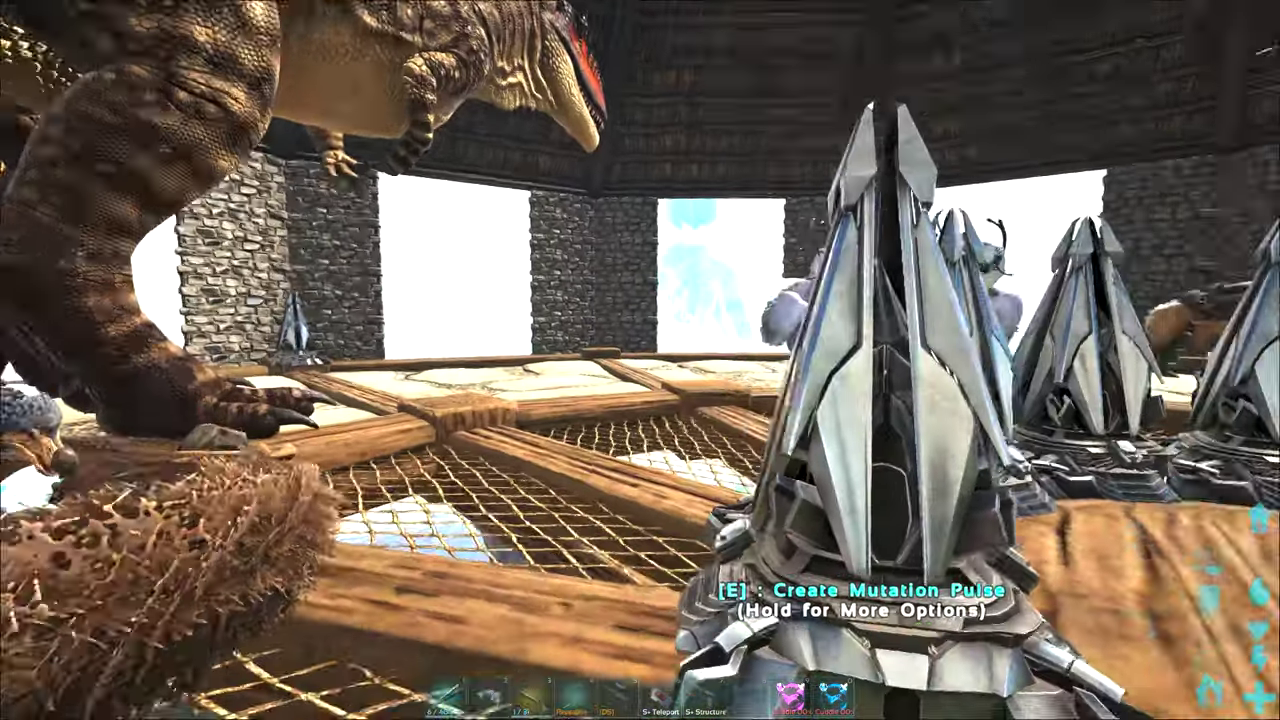
Go to the mating male Snow Owl and change its behavior through its options
key(w)
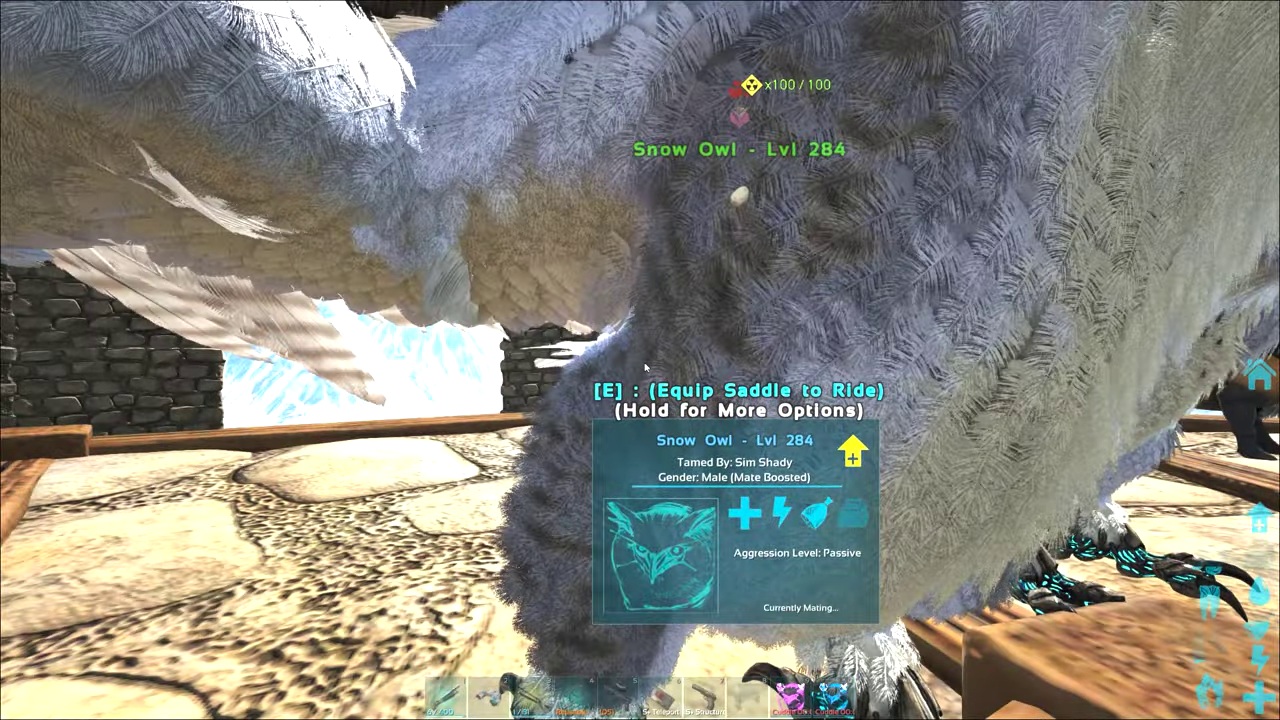
key(e)
key(s)
click(808, 459)
click(866, 514)
key(s)
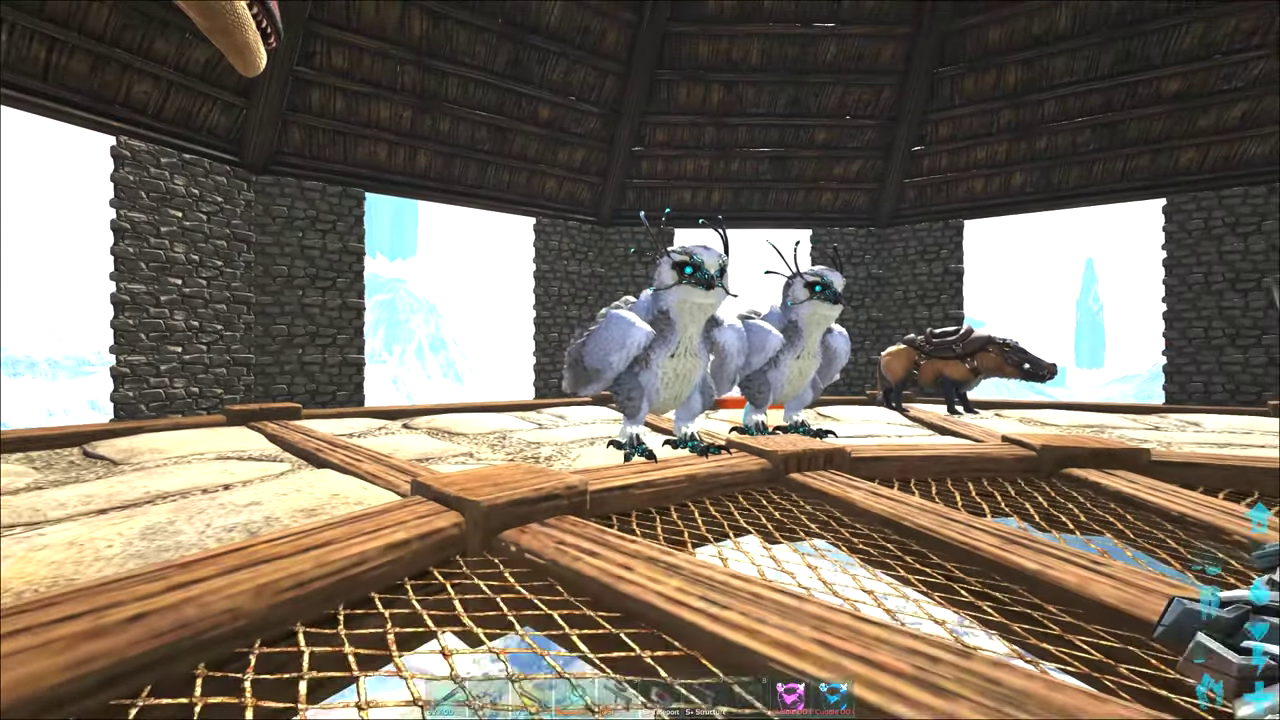
Walk out of the breeding building and inspect the stat points of the Woolly Brachiosaurus and R-Brontosaurus with the spyglass
key(w)
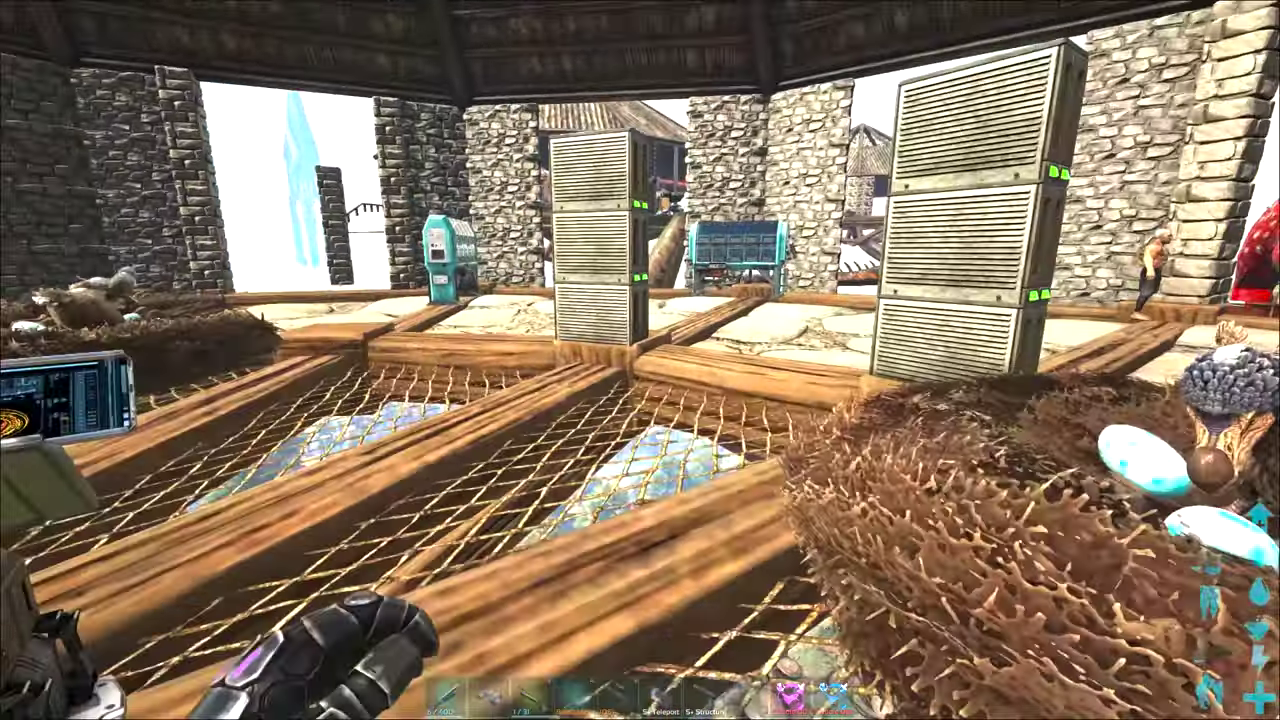
key(w)
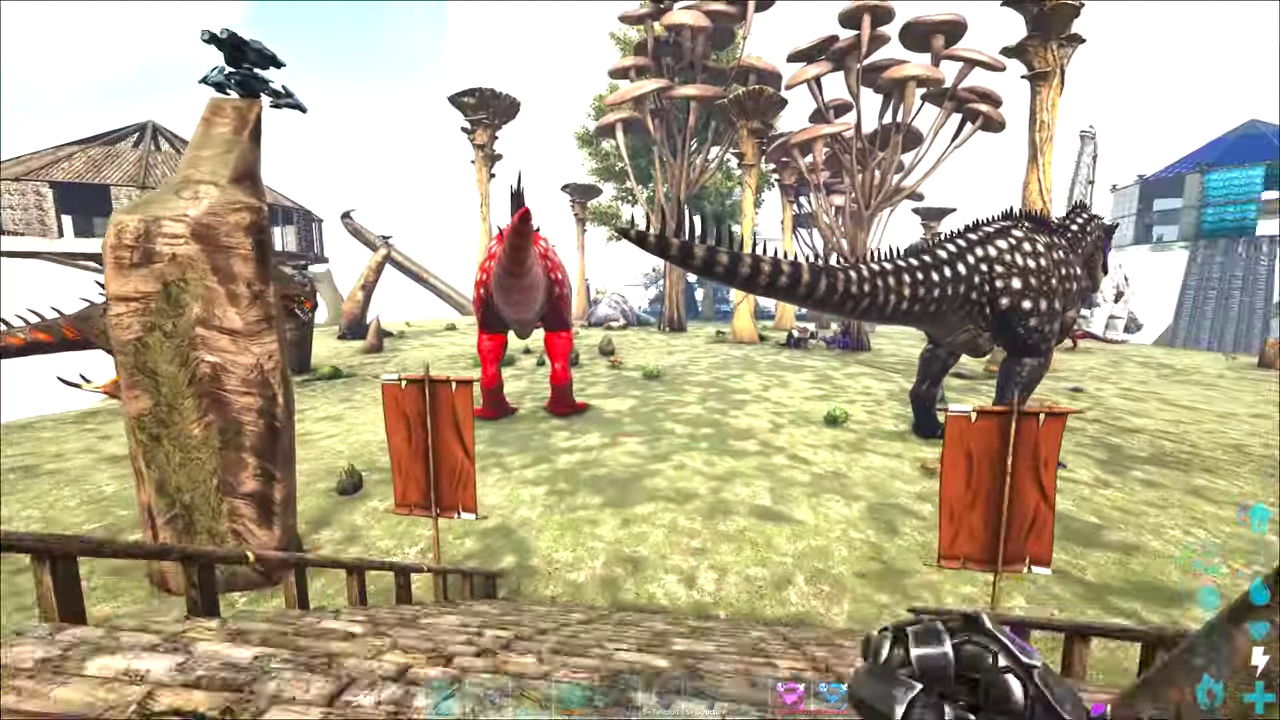
key(w)
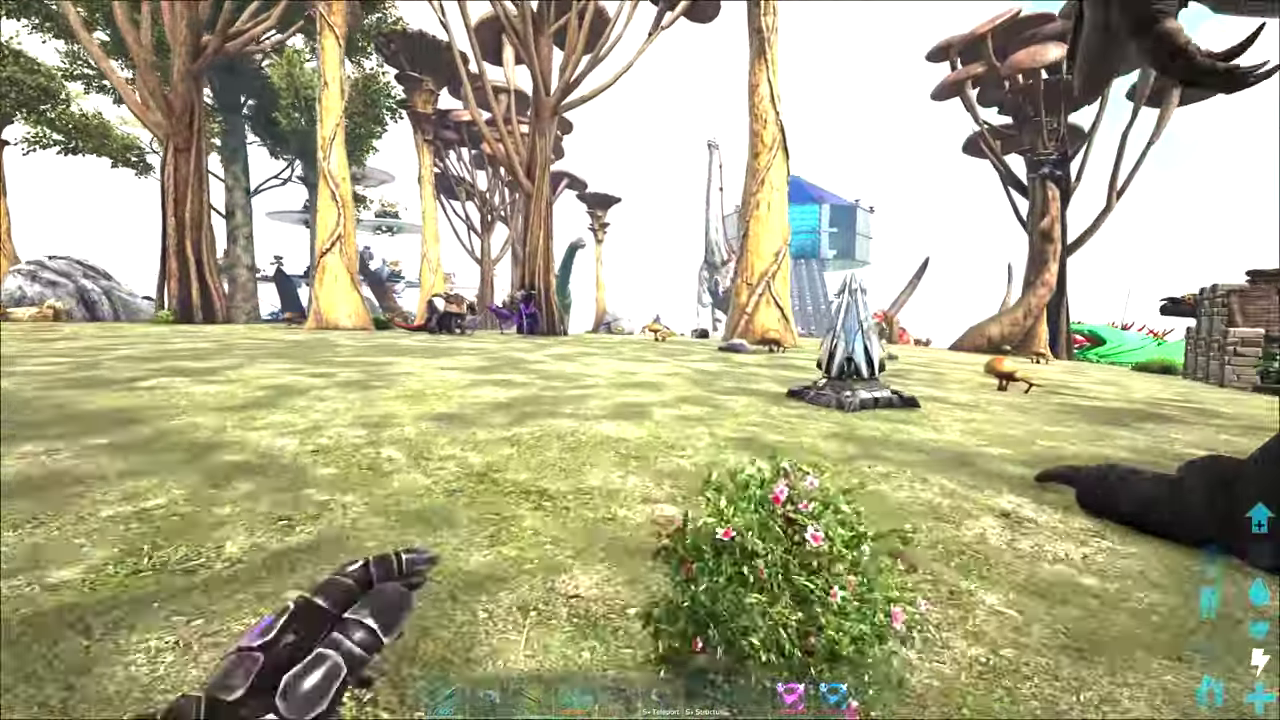
key(w)
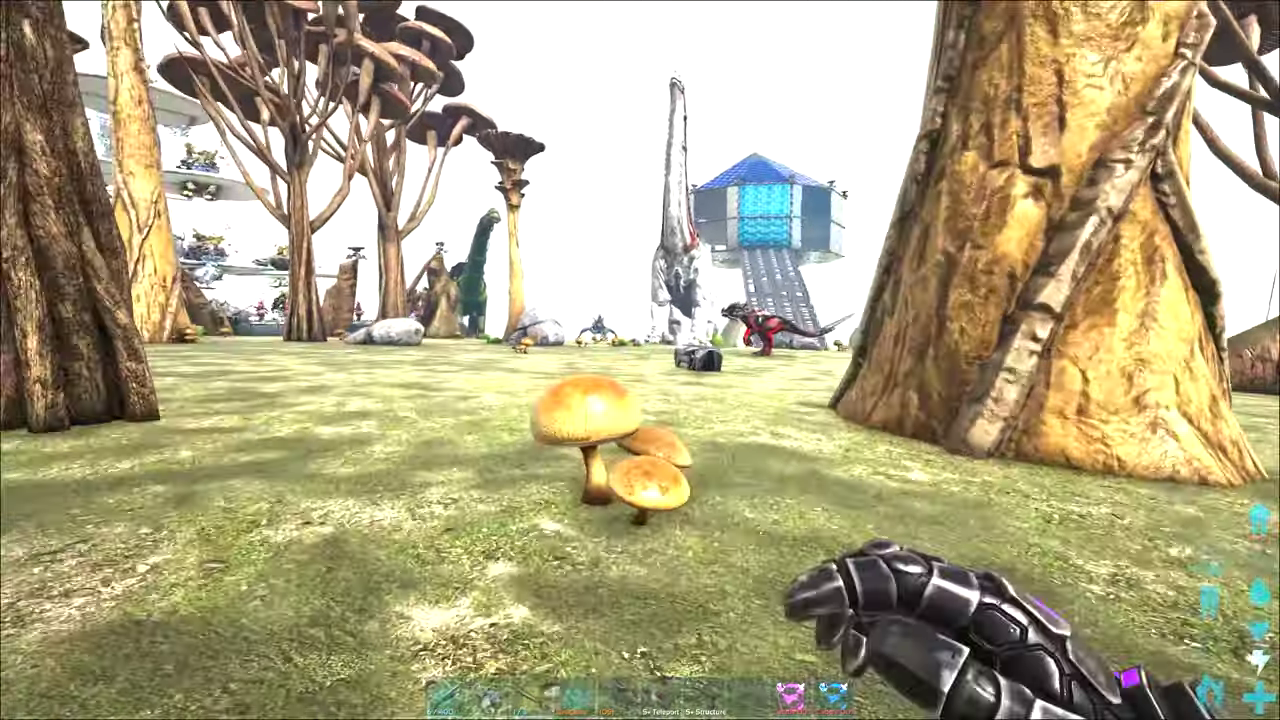
key(2)
key(w)
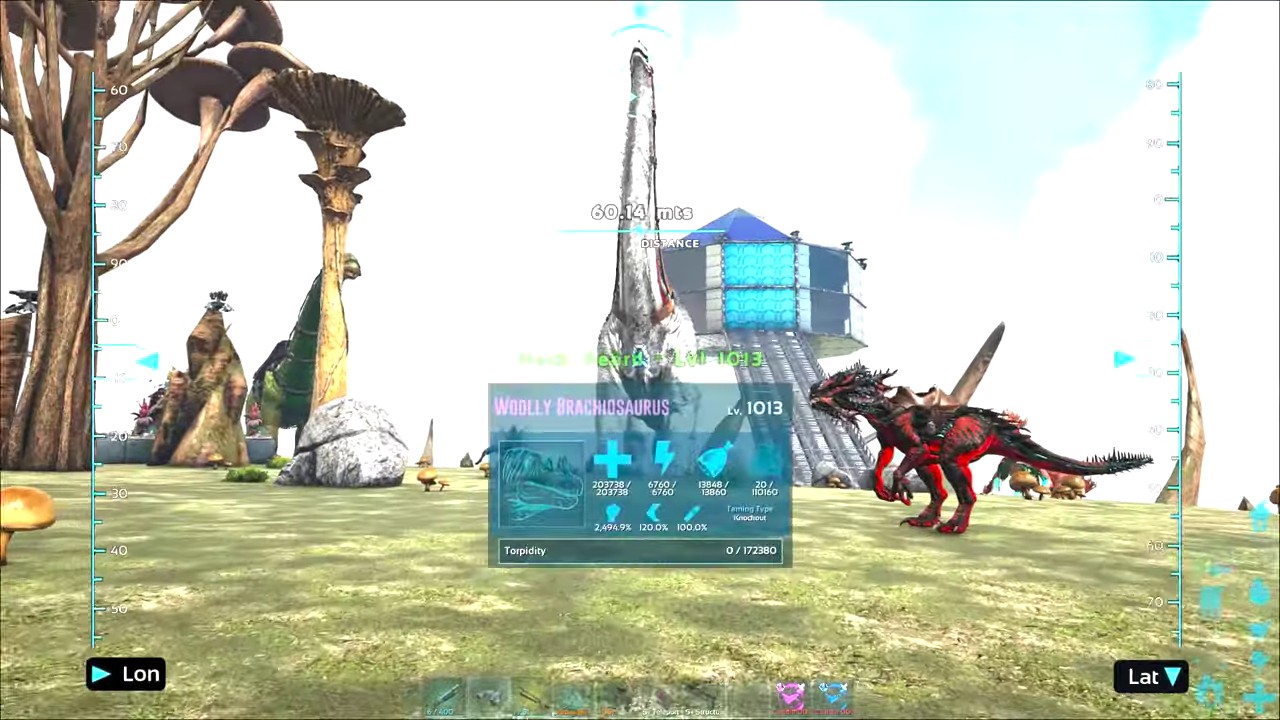
key(w)
key(w)
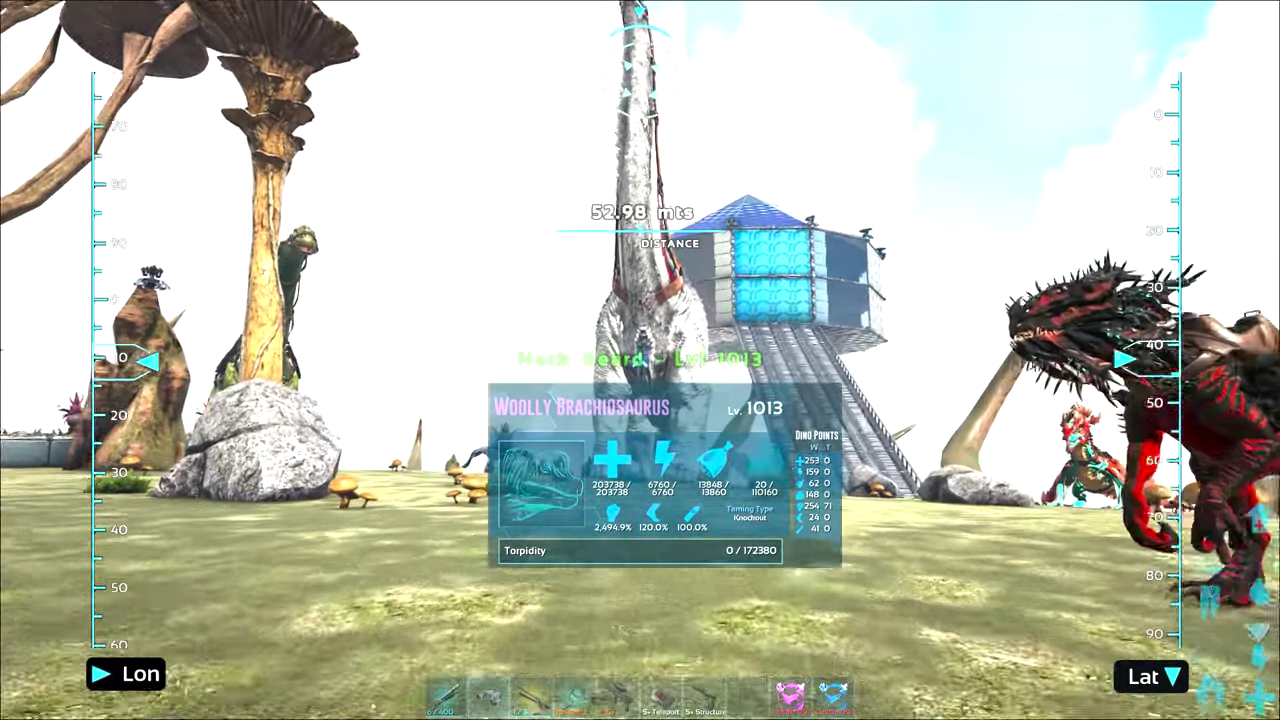
key(w)
key(w)
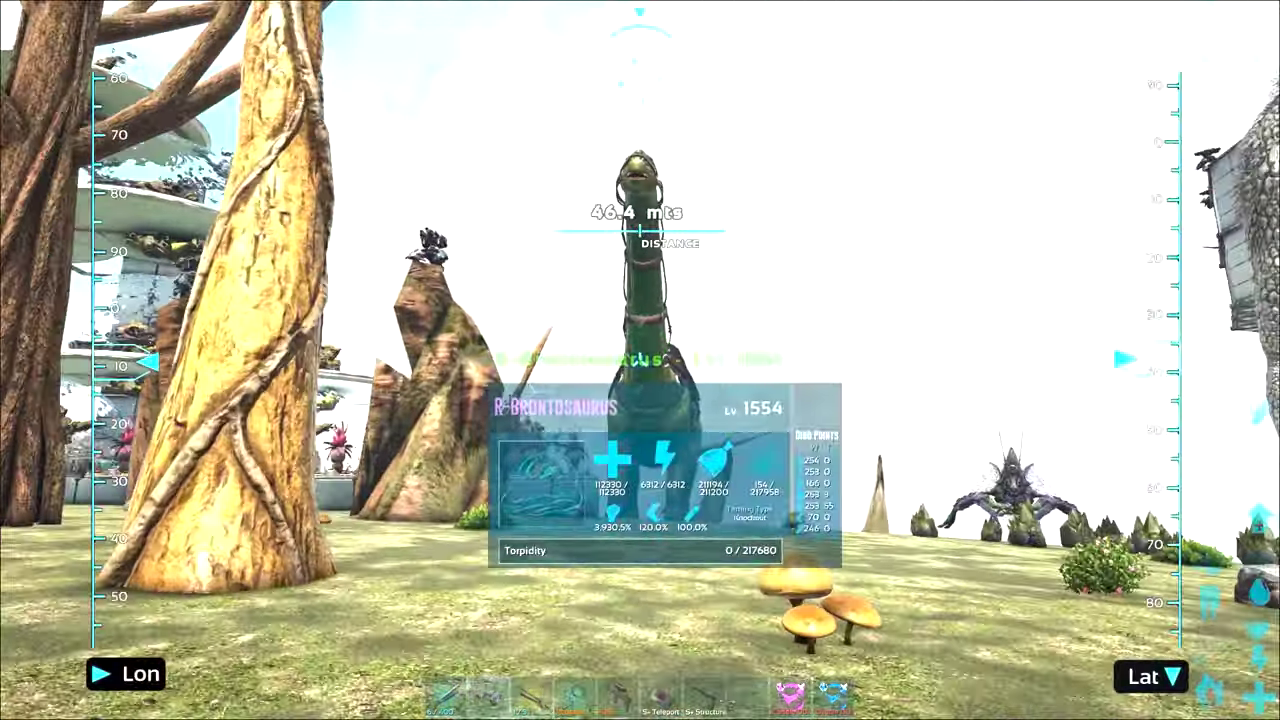
key(w)
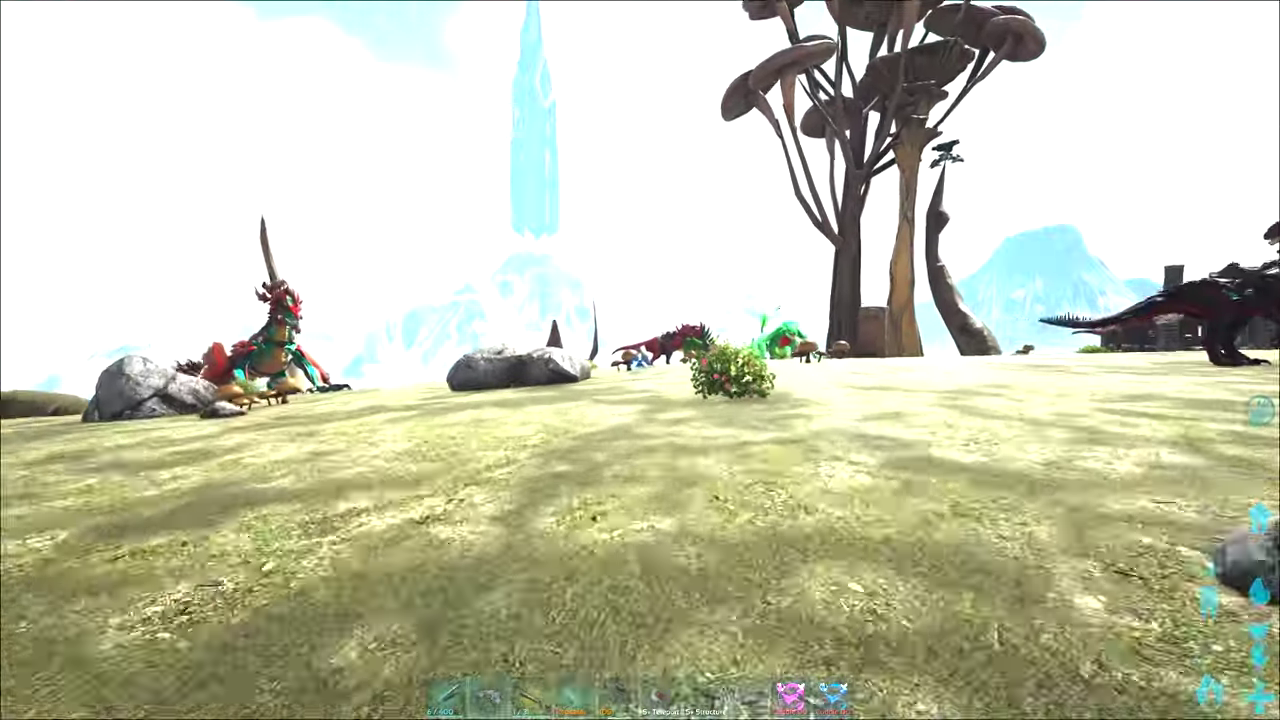
key(w)
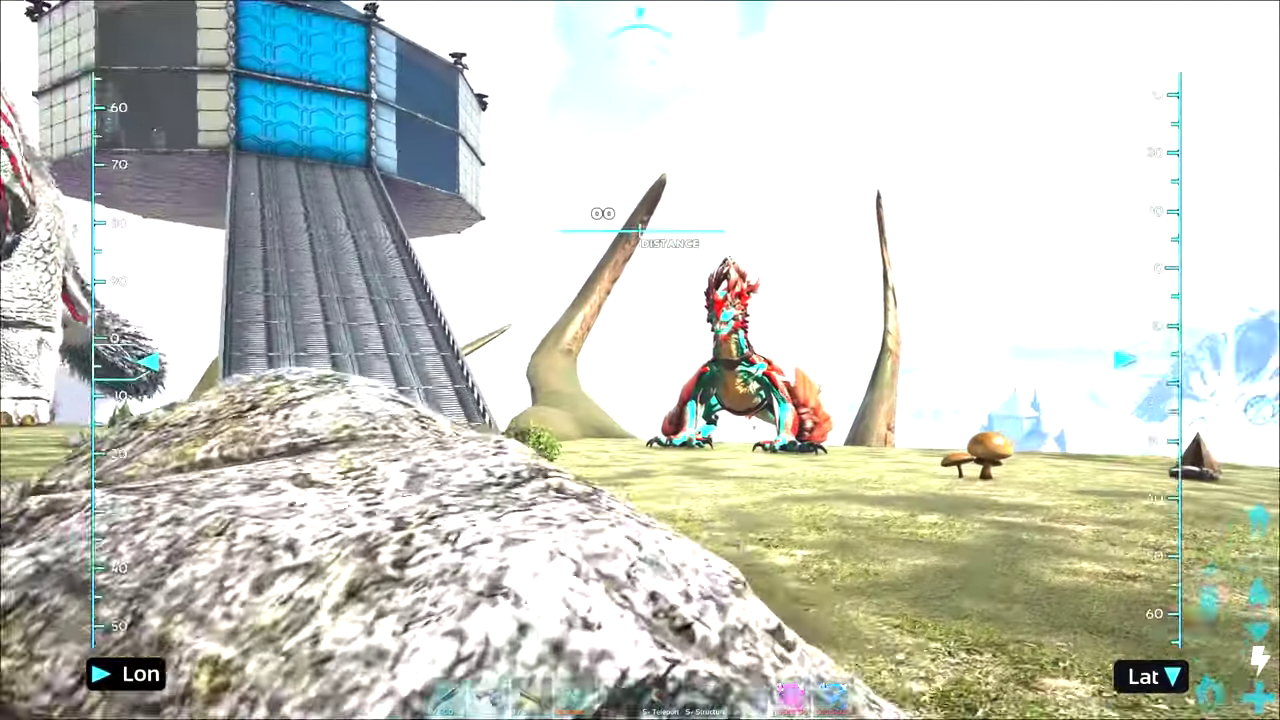
key(2)
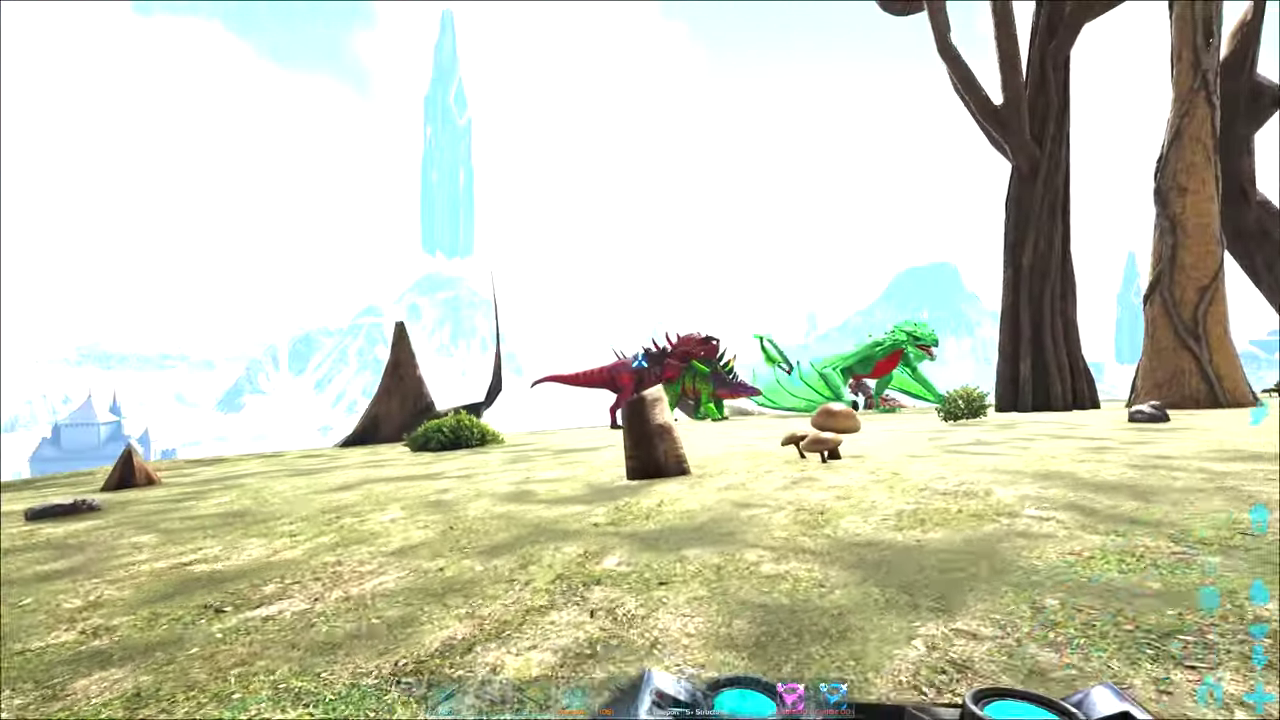
key(w)
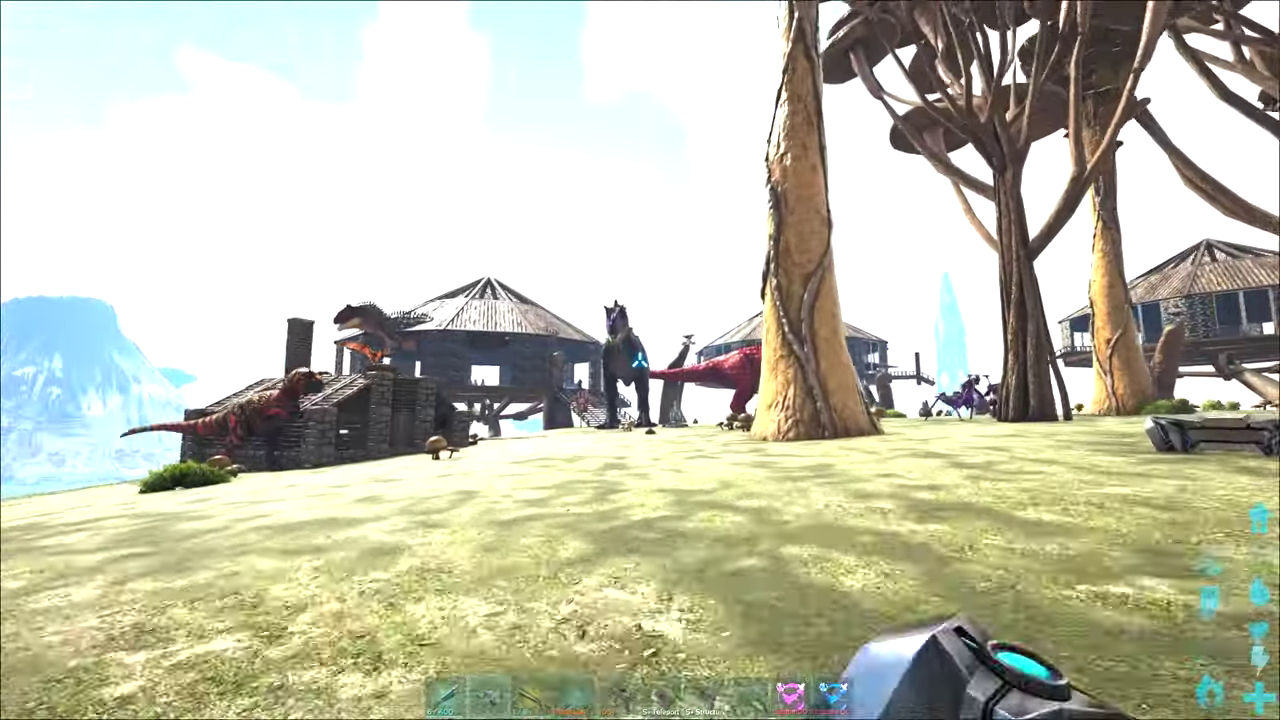
key(w)
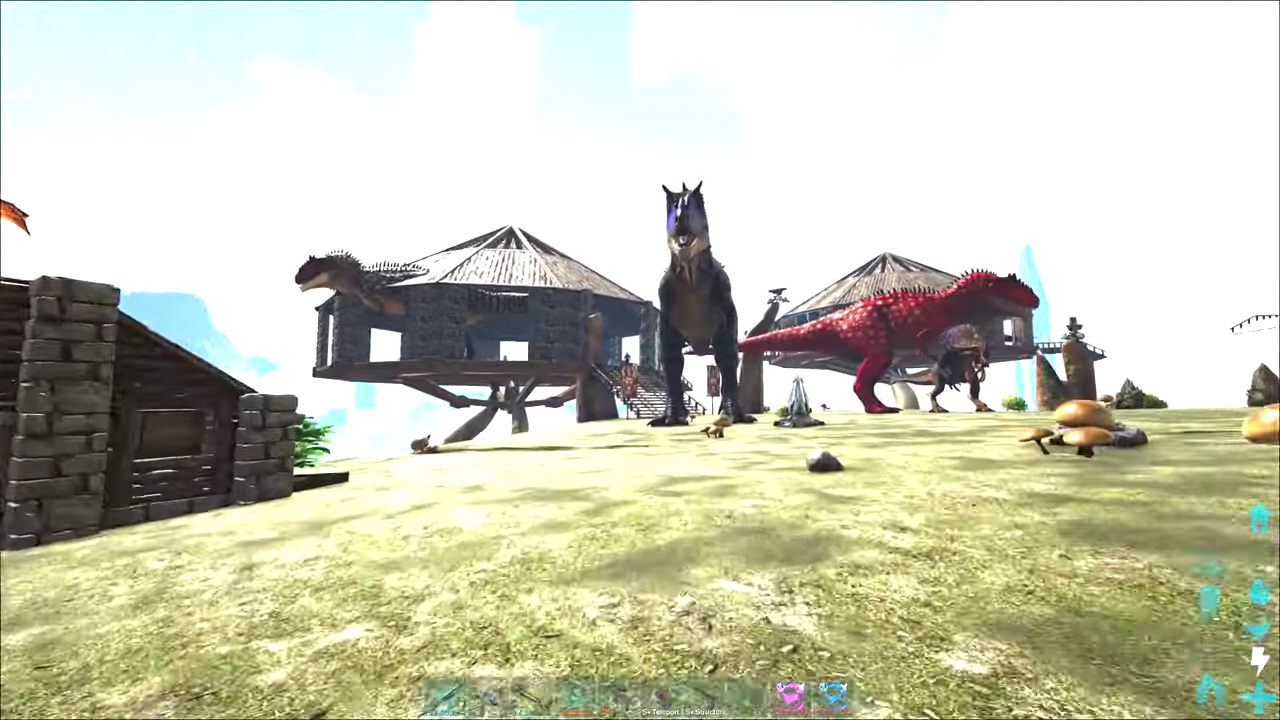
key(w)
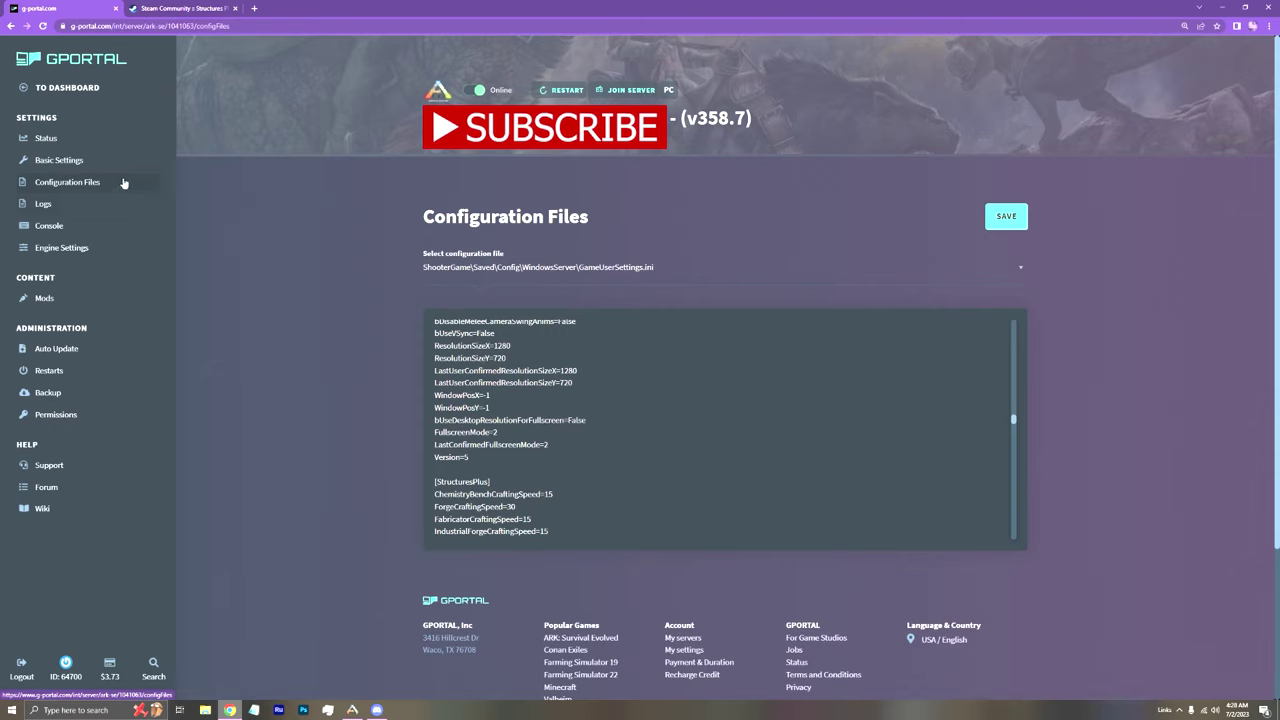
Switch to the GPORTAL server panel, select GameUserSettings.ini as the configuration file and look through its StructuresPlus settings
click(510, 267)
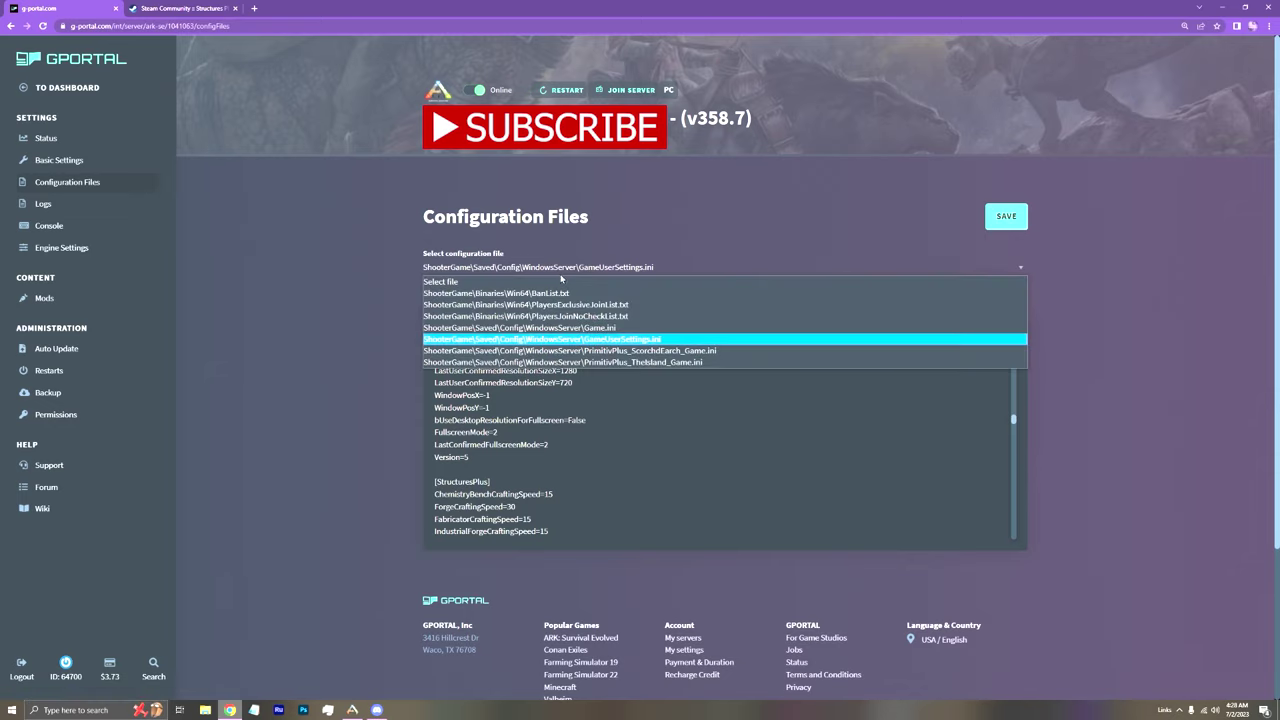
click(602, 340)
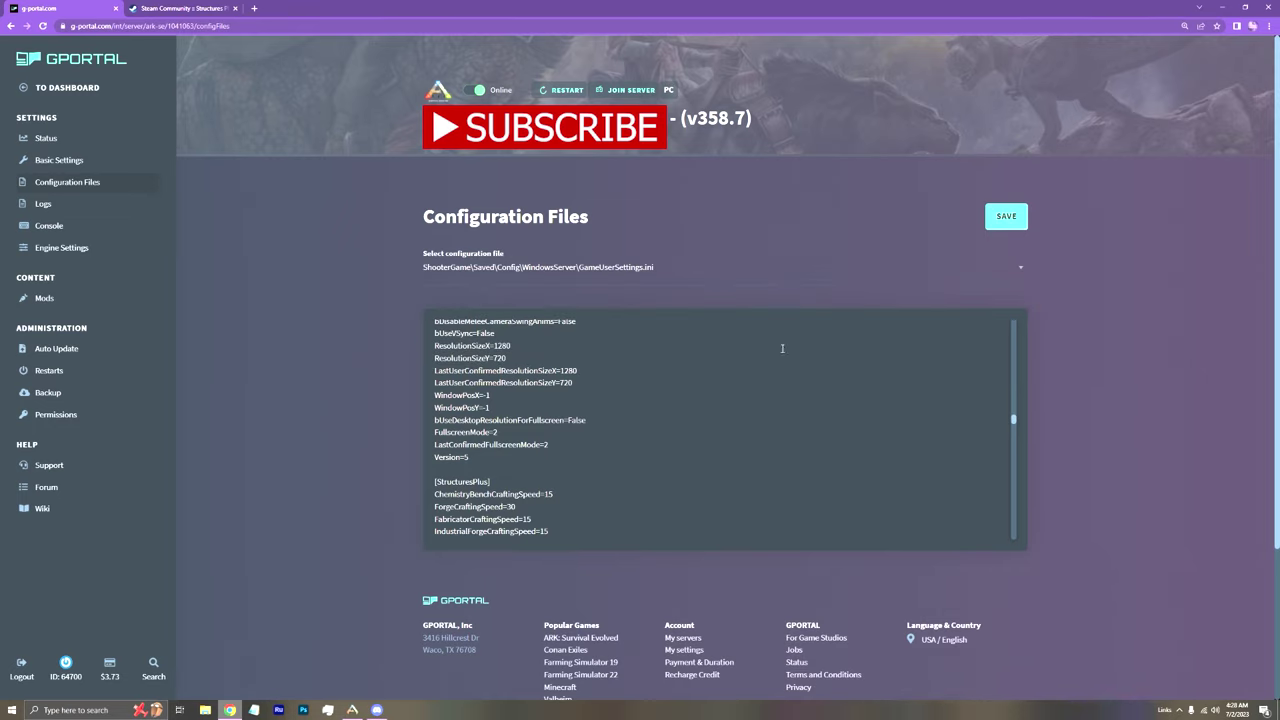
scroll(967, 421, up, 2)
scroll(845, 419, down, 10)
scroll(633, 435, up, 5)
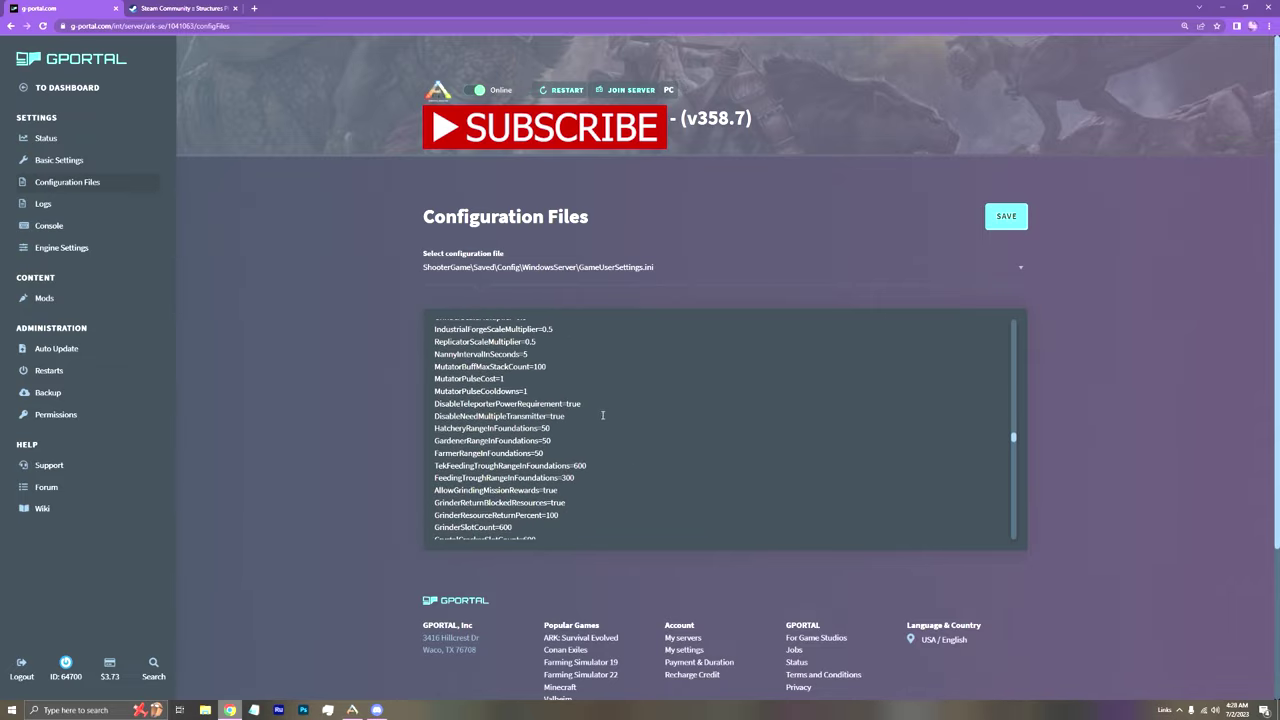
scroll(599, 421, down, 3)
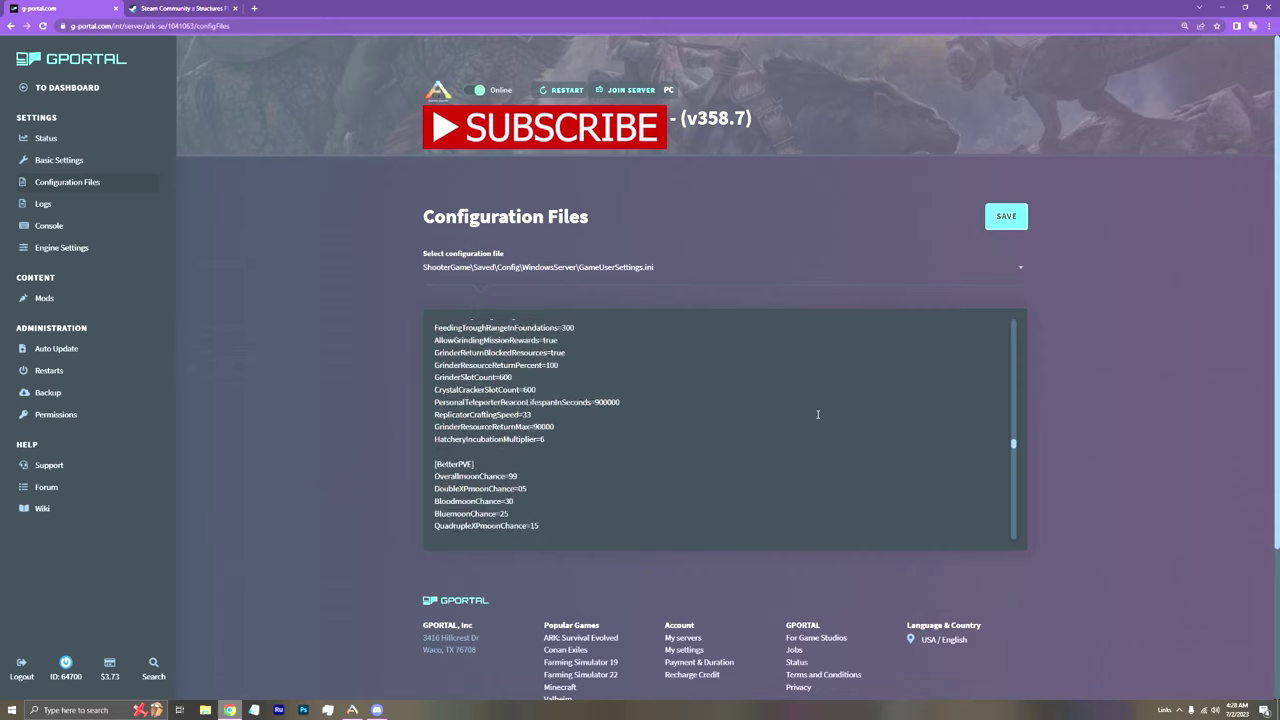
Scan the configuration to its end, return to the [StructuresPlus] section and highlight its header
scroll(718, 429, down, 10)
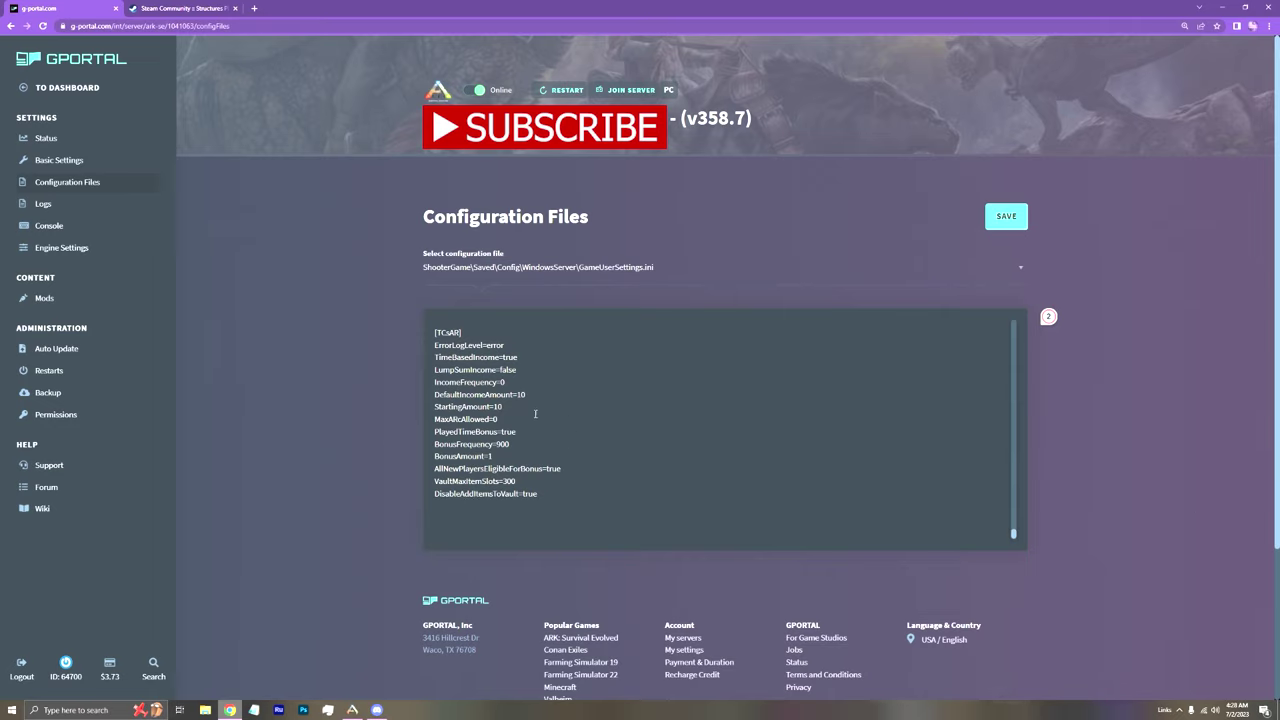
scroll(785, 470, up, 10)
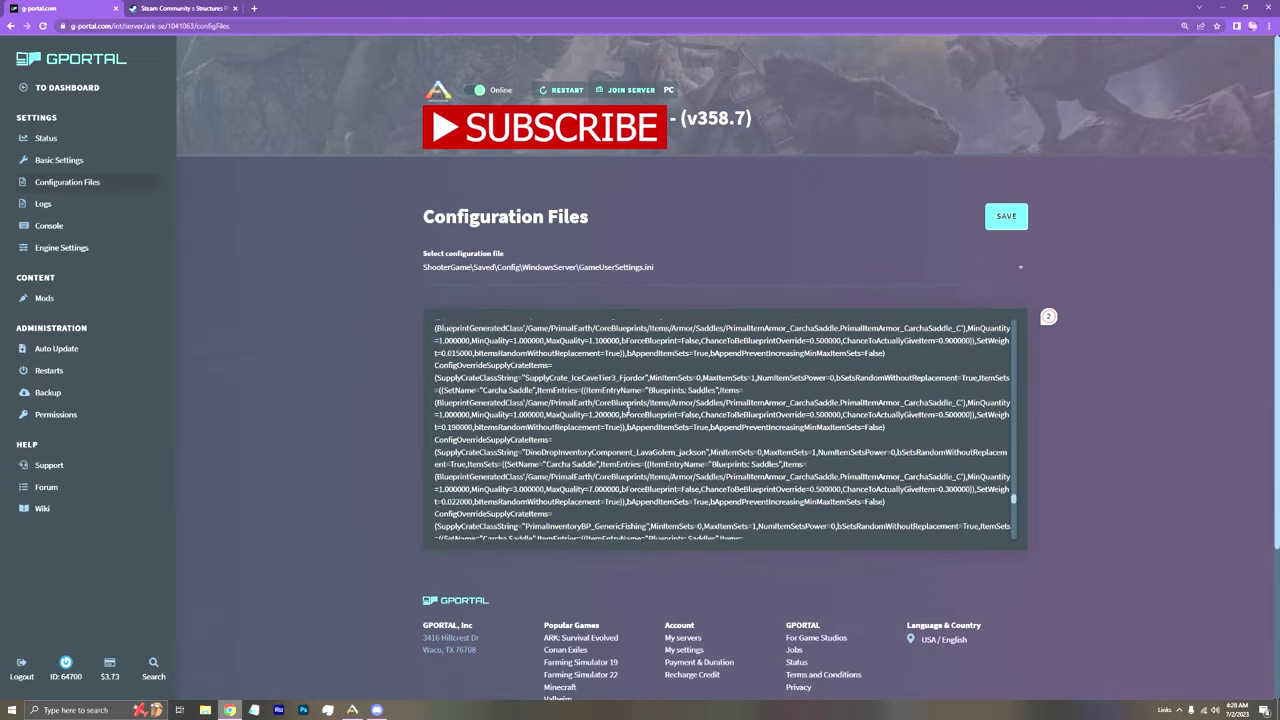
scroll(605, 409, up, 8)
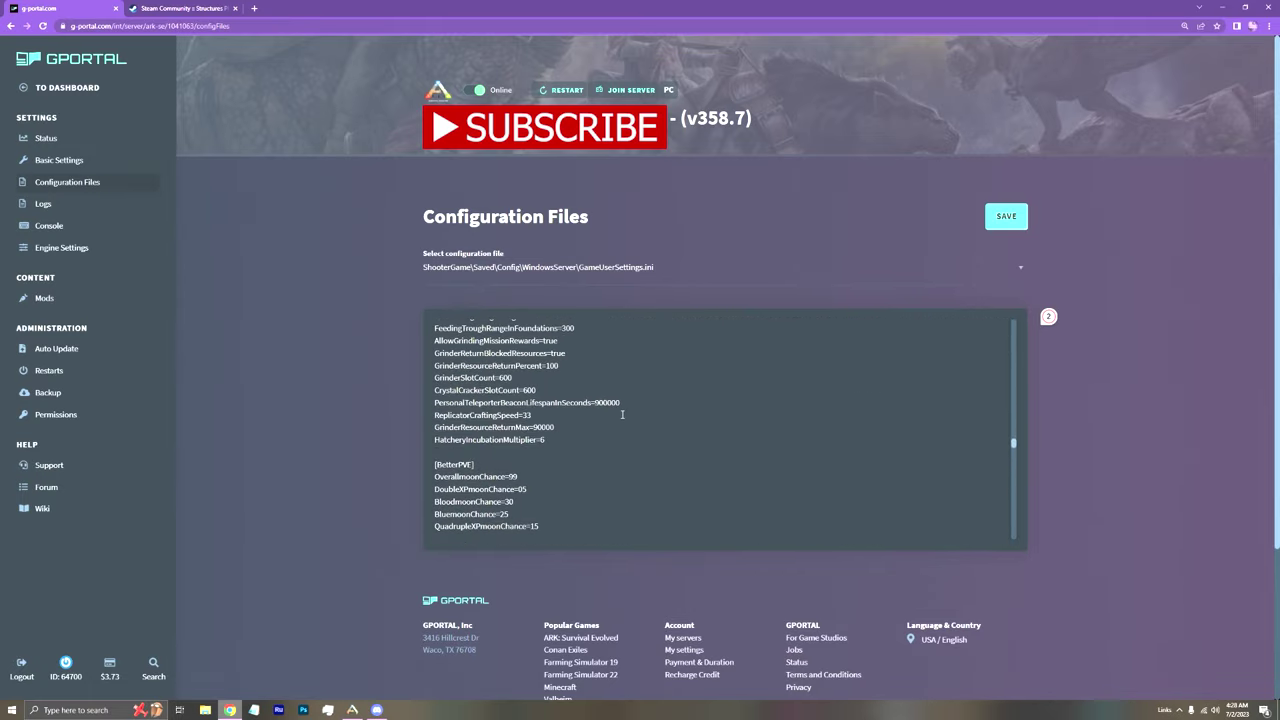
scroll(610, 423, up, 8)
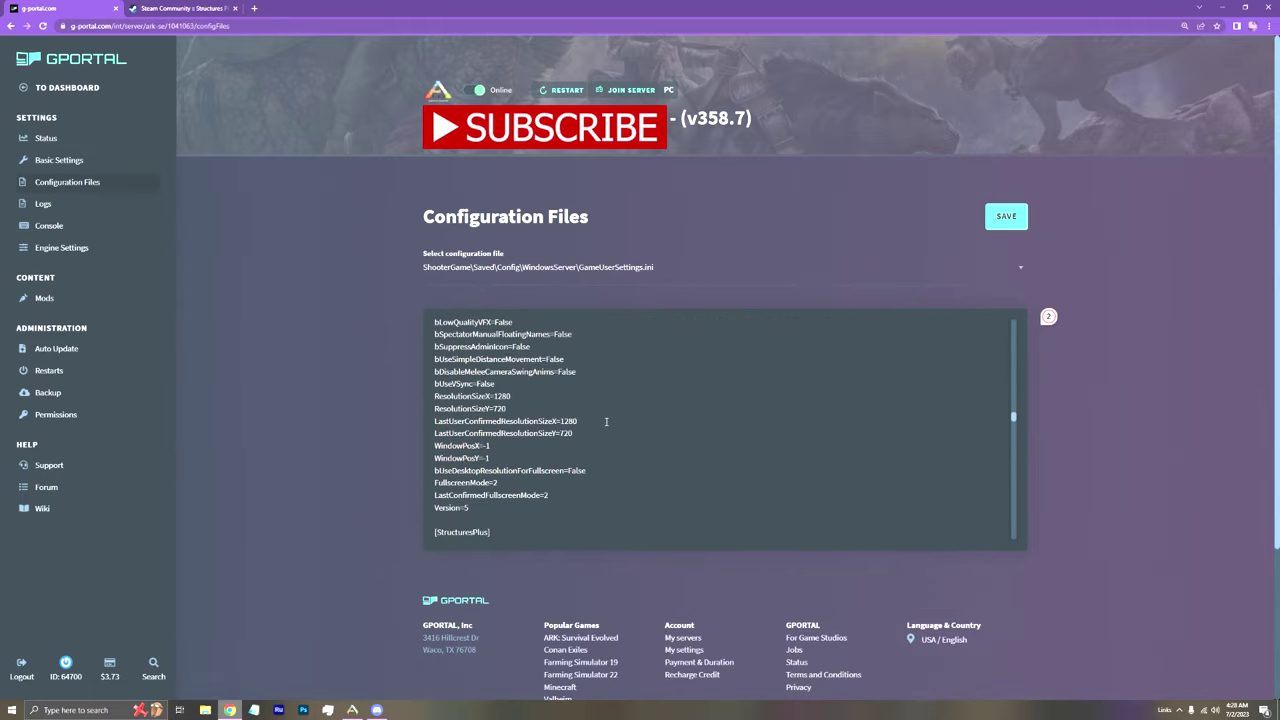
scroll(604, 424, down, 1)
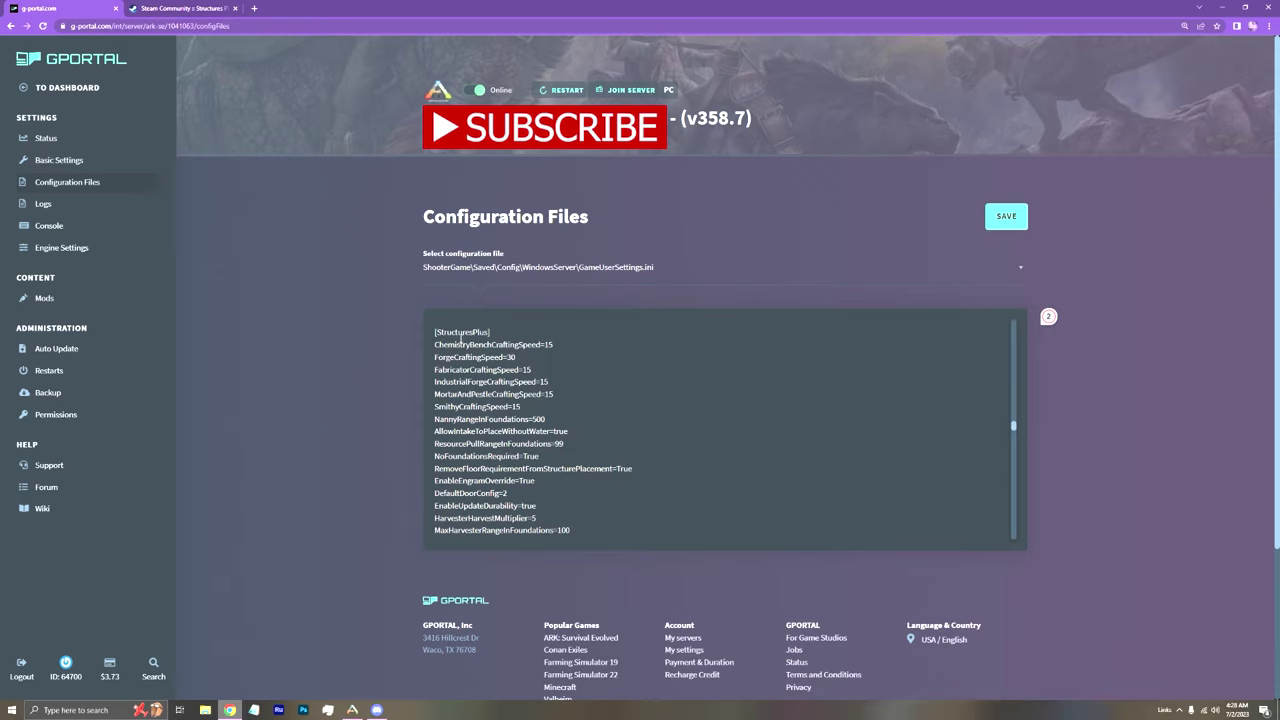
drag(508, 330, 478, 335)
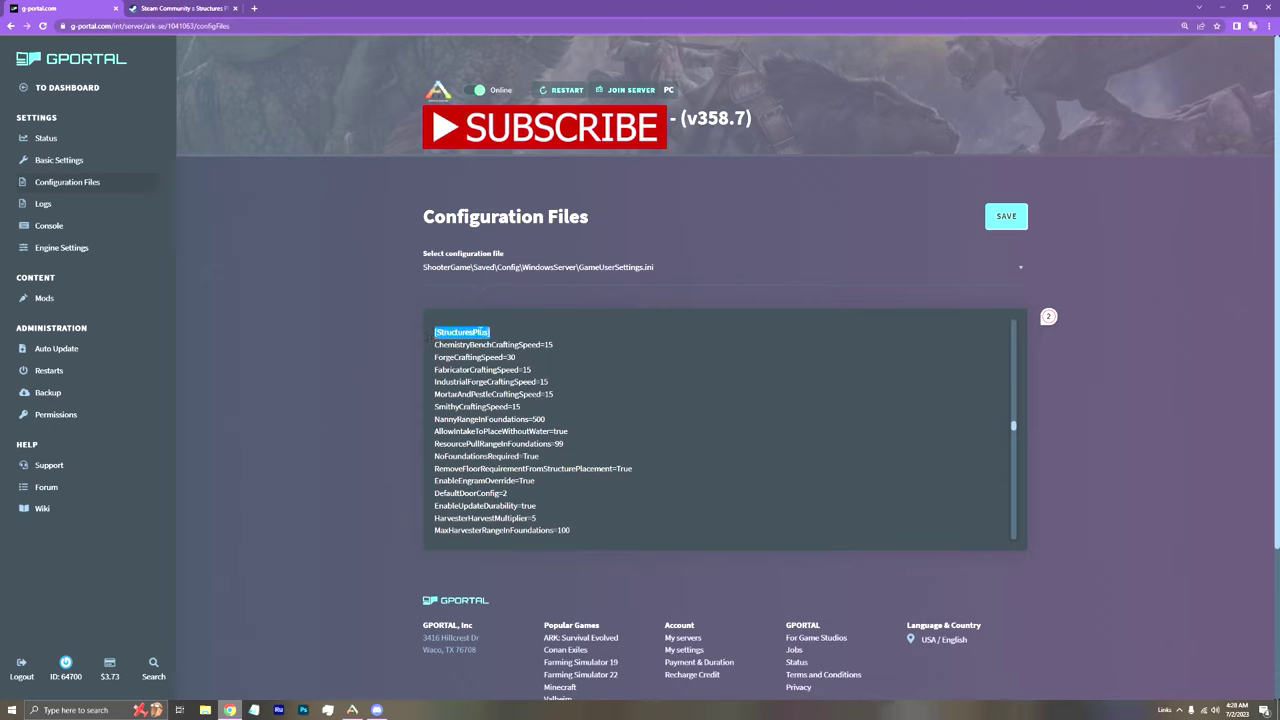
click(469, 337)
scroll(433, 372, up, 1)
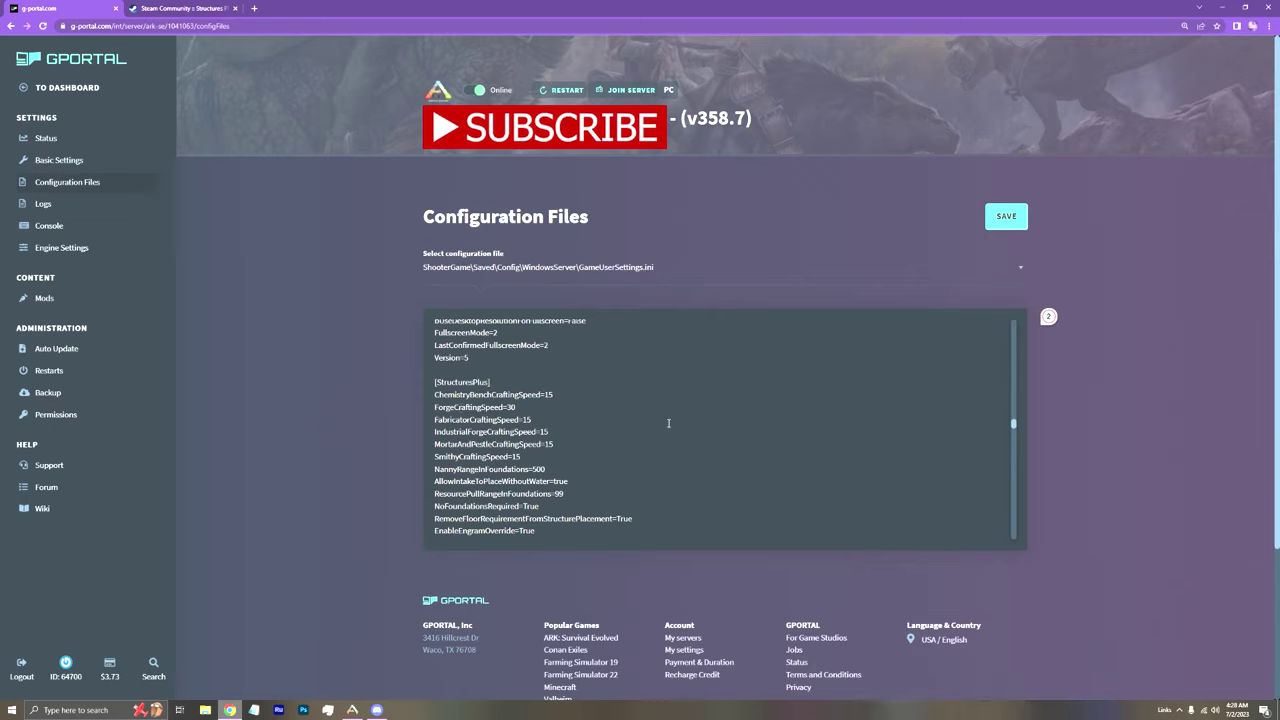
Review the mutator pulse, buff stack, hatchery and range settings in the [StructuresPlus] section
scroll(671, 423, down, 5)
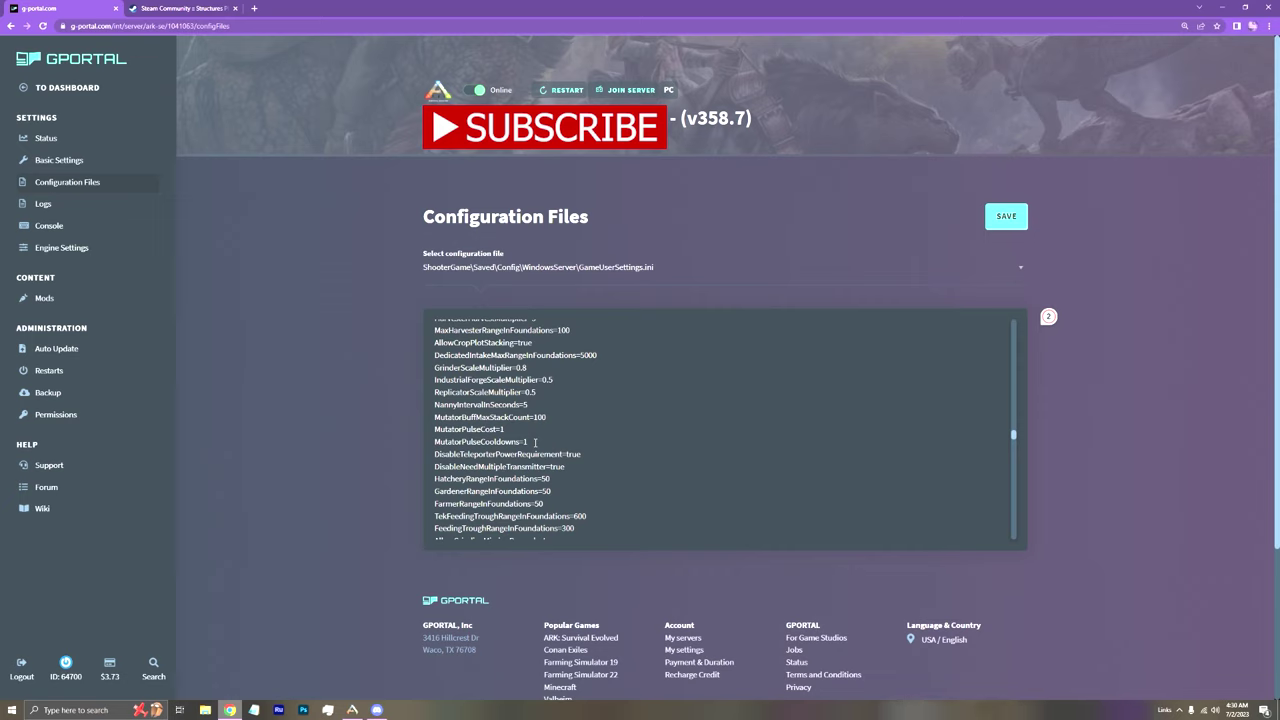
scroll(535, 442, down, 3)
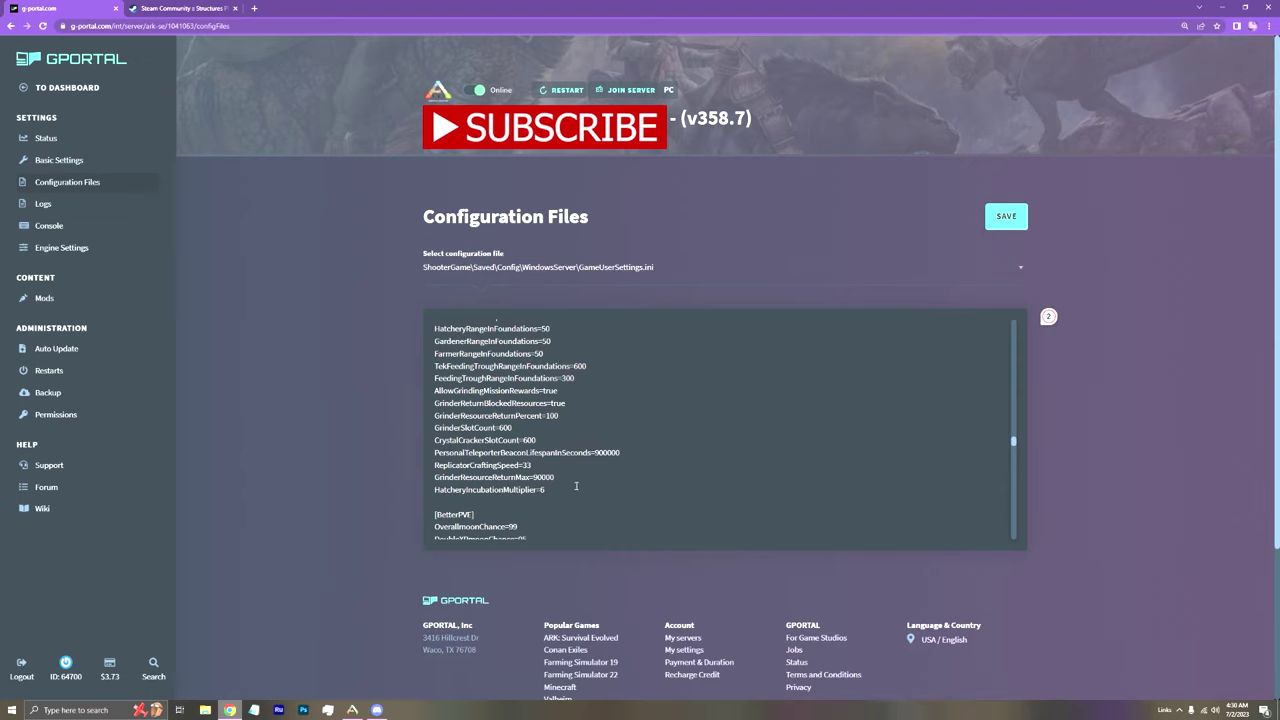
scroll(435, 463, up, 2)
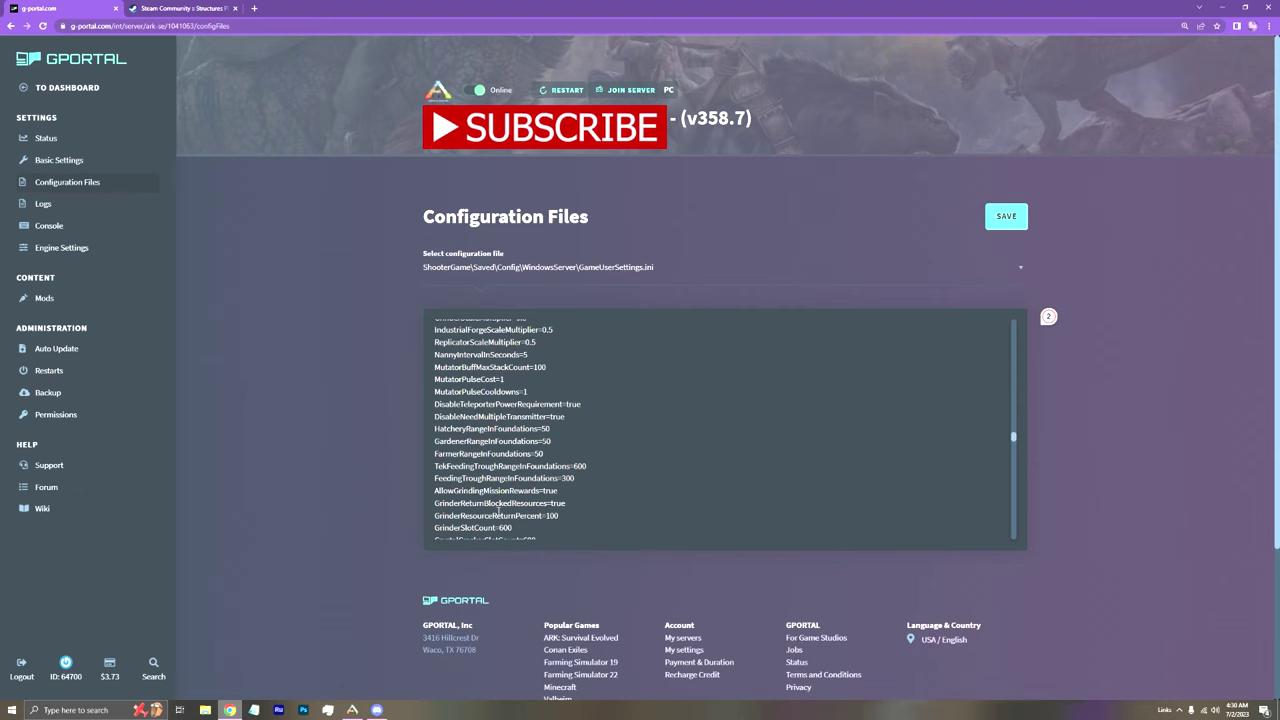
scroll(498, 512, up, 2)
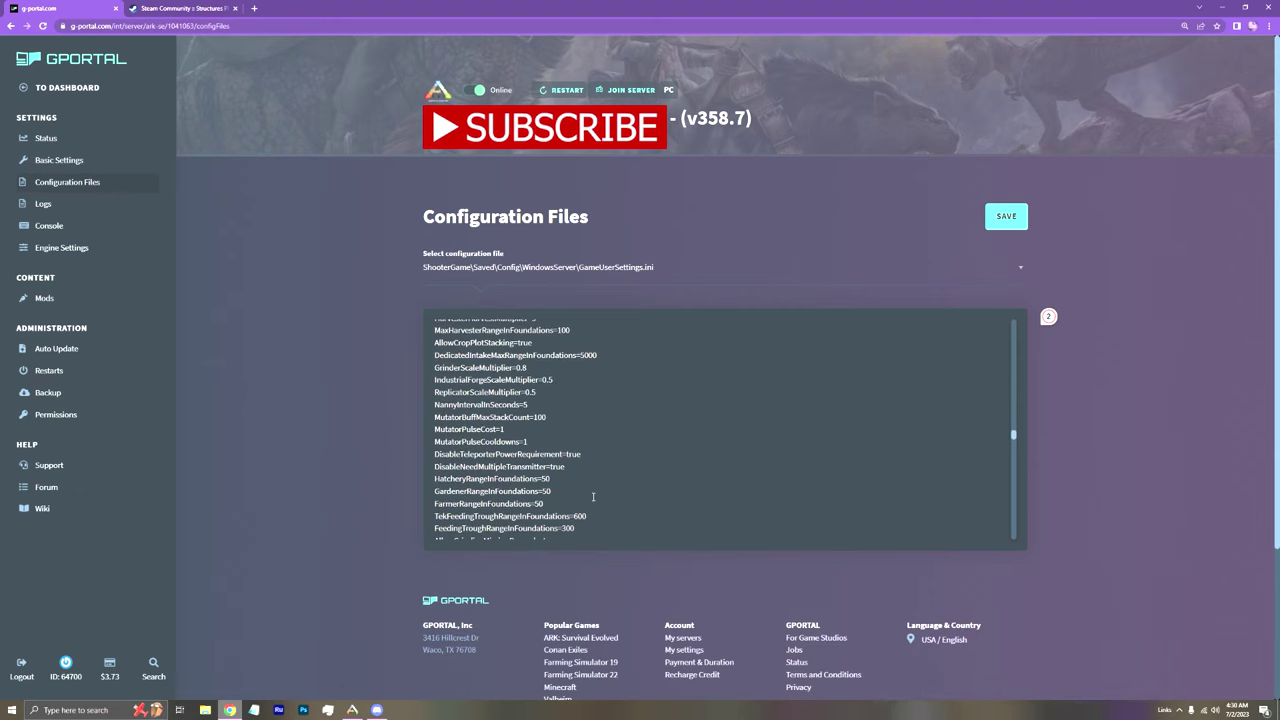
scroll(593, 497, up, 4)
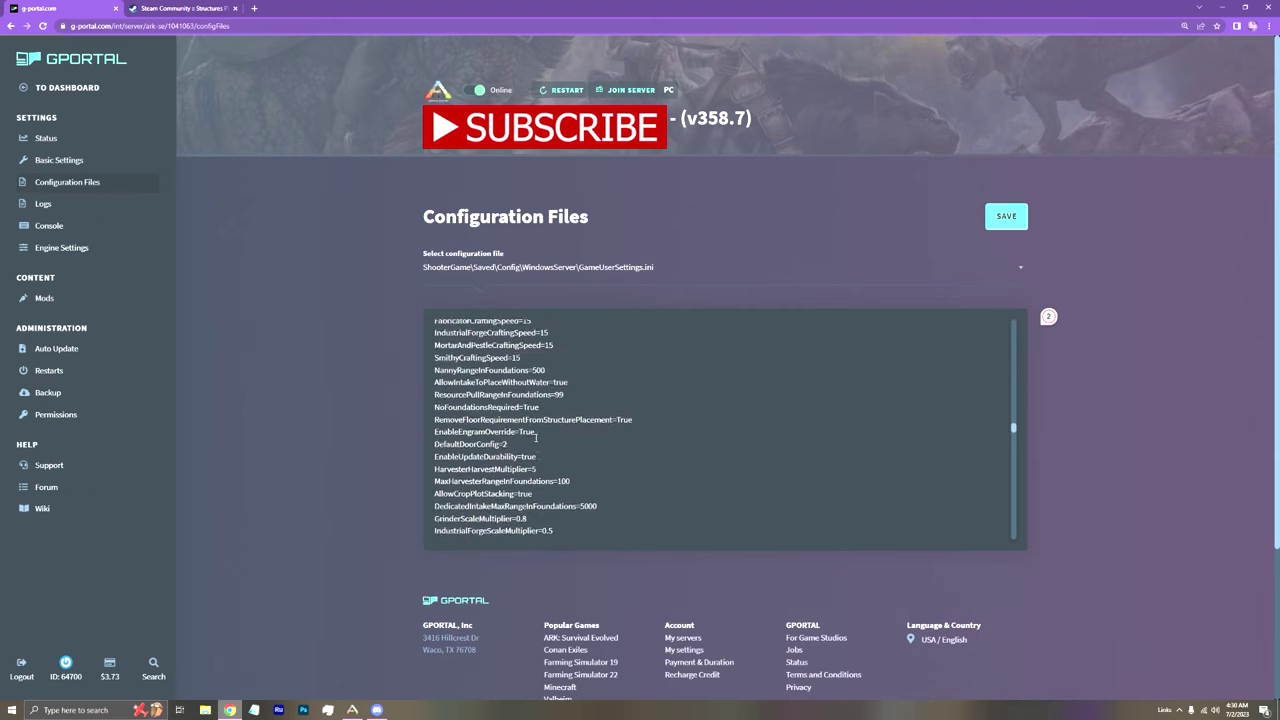
scroll(536, 437, up, 2)
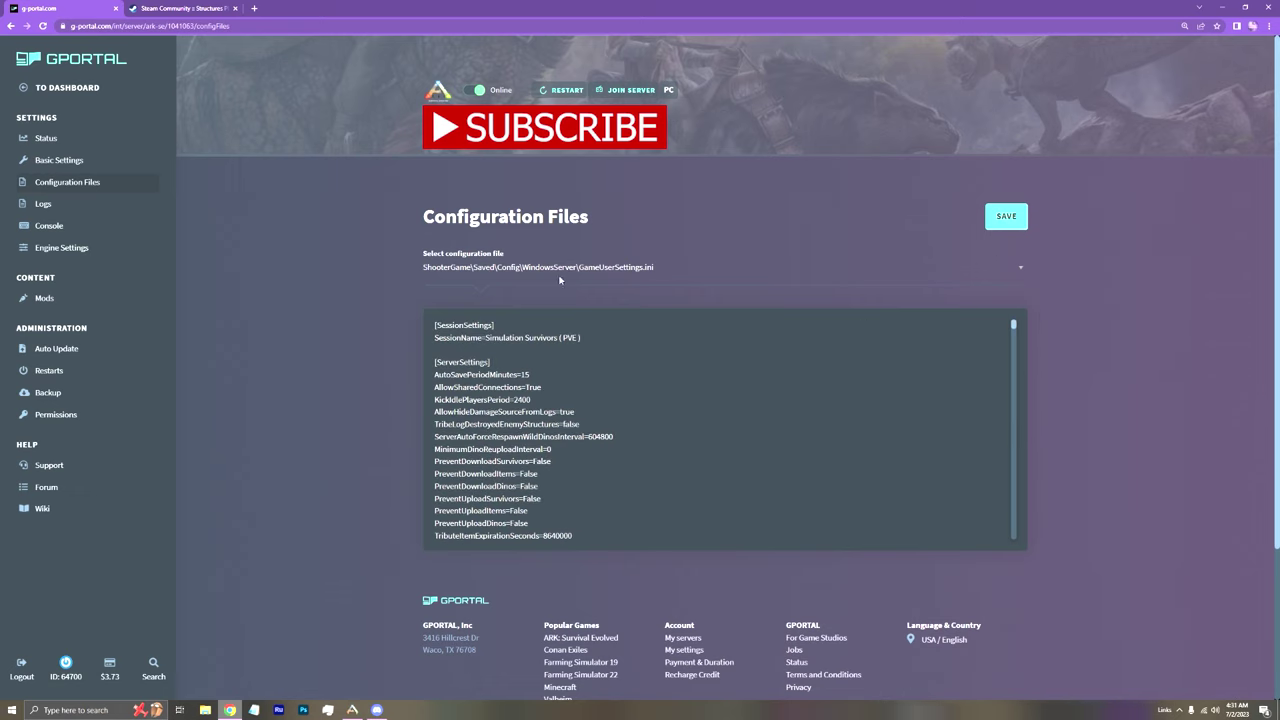
Go from the start of GameUserSettings.ini down to the MutatorPulseCost and MutatorPulseCooldowns lines
scroll(783, 400, down, 5)
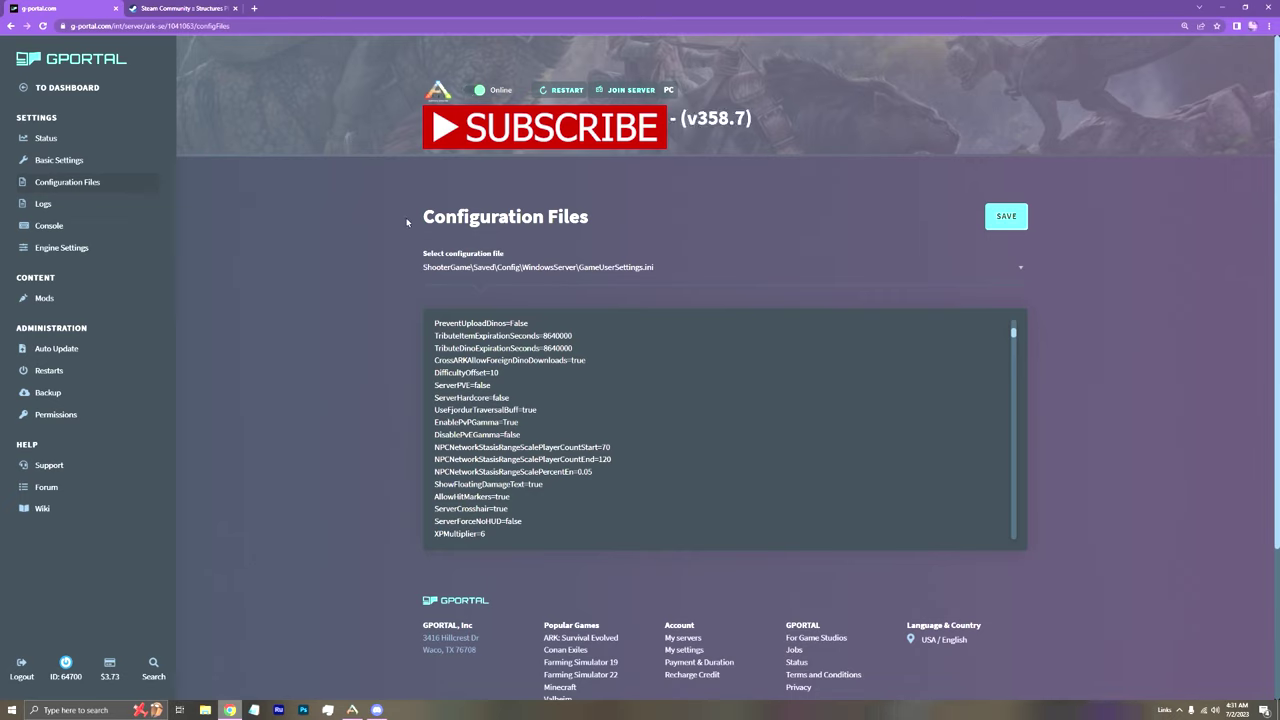
scroll(600, 440, down, 10)
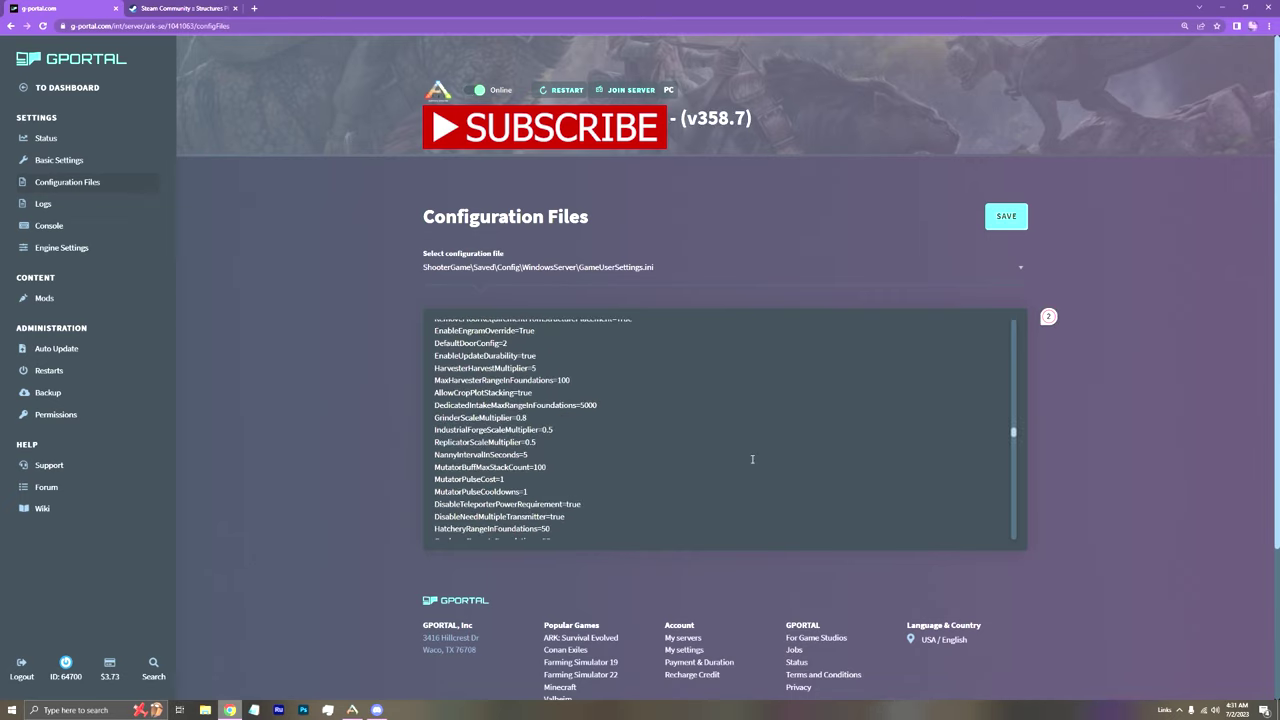
scroll(565, 434, down, 3)
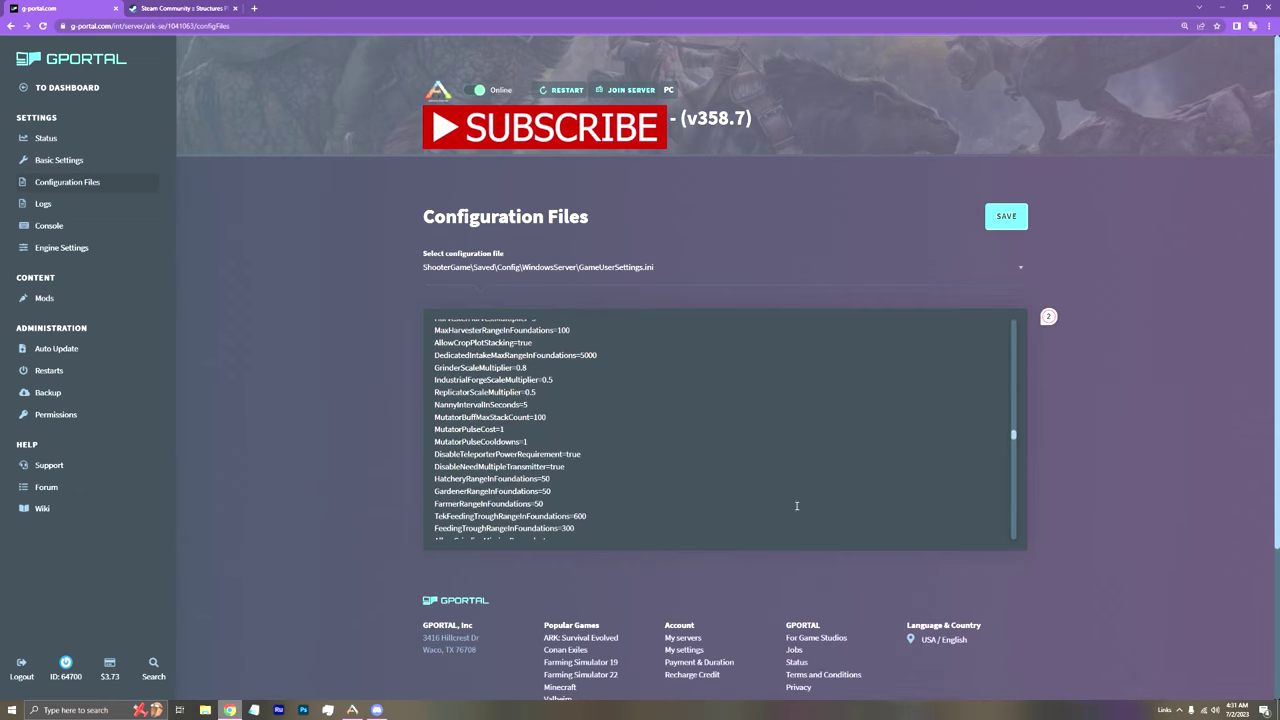
scroll(628, 404, down, 1)
scroll(614, 400, up, 1)
Open the server's mod list and find the Structures Plus (S+) entry
click(97, 300)
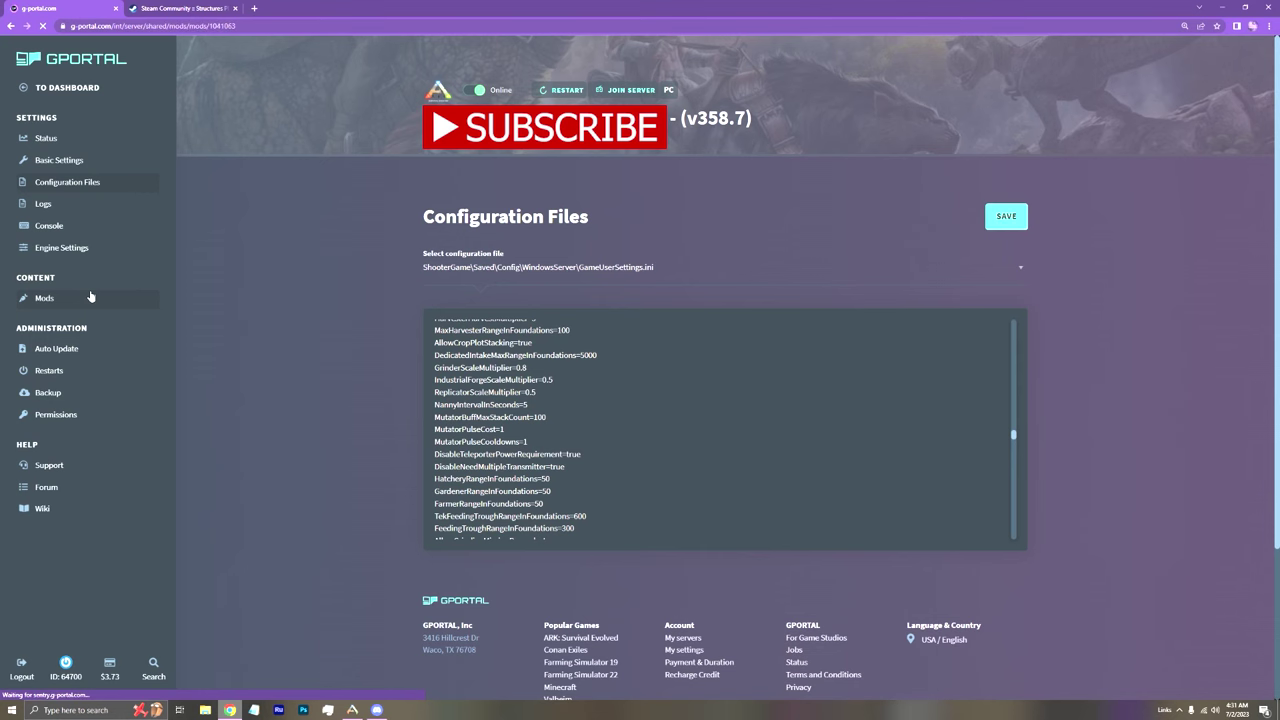
scroll(622, 347, down, 5)
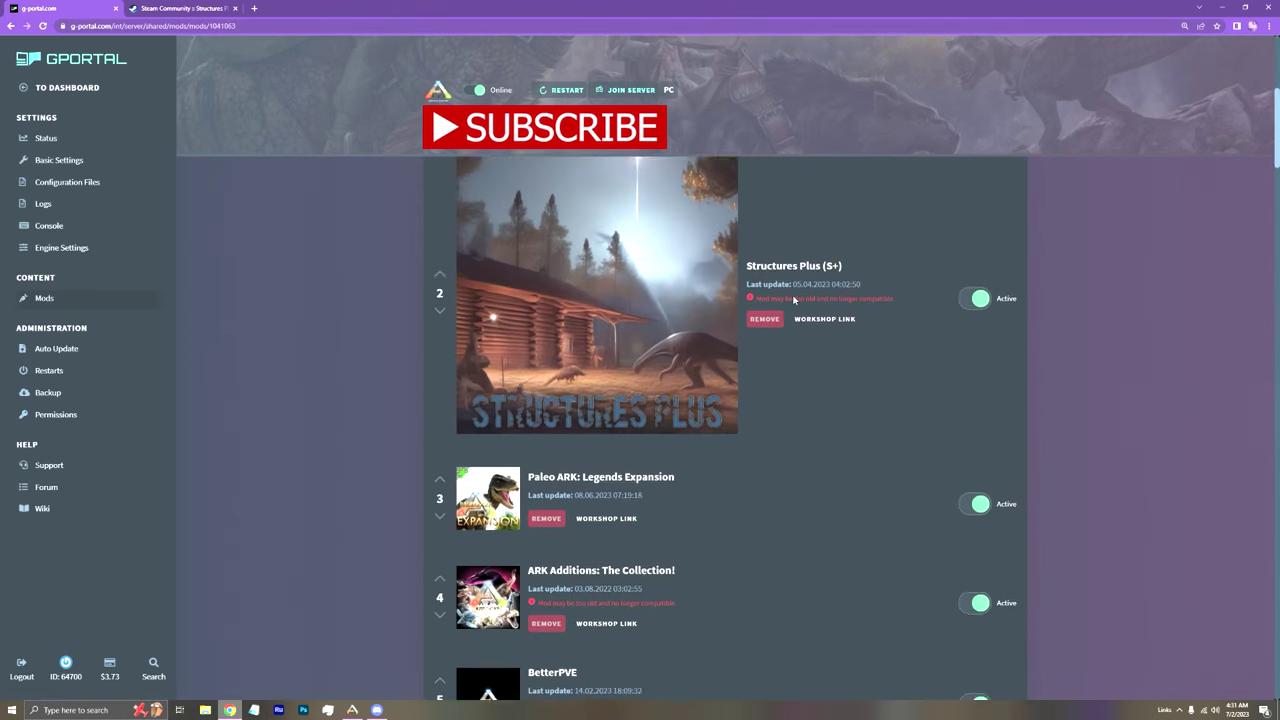
scroll(700, 330, up, 1)
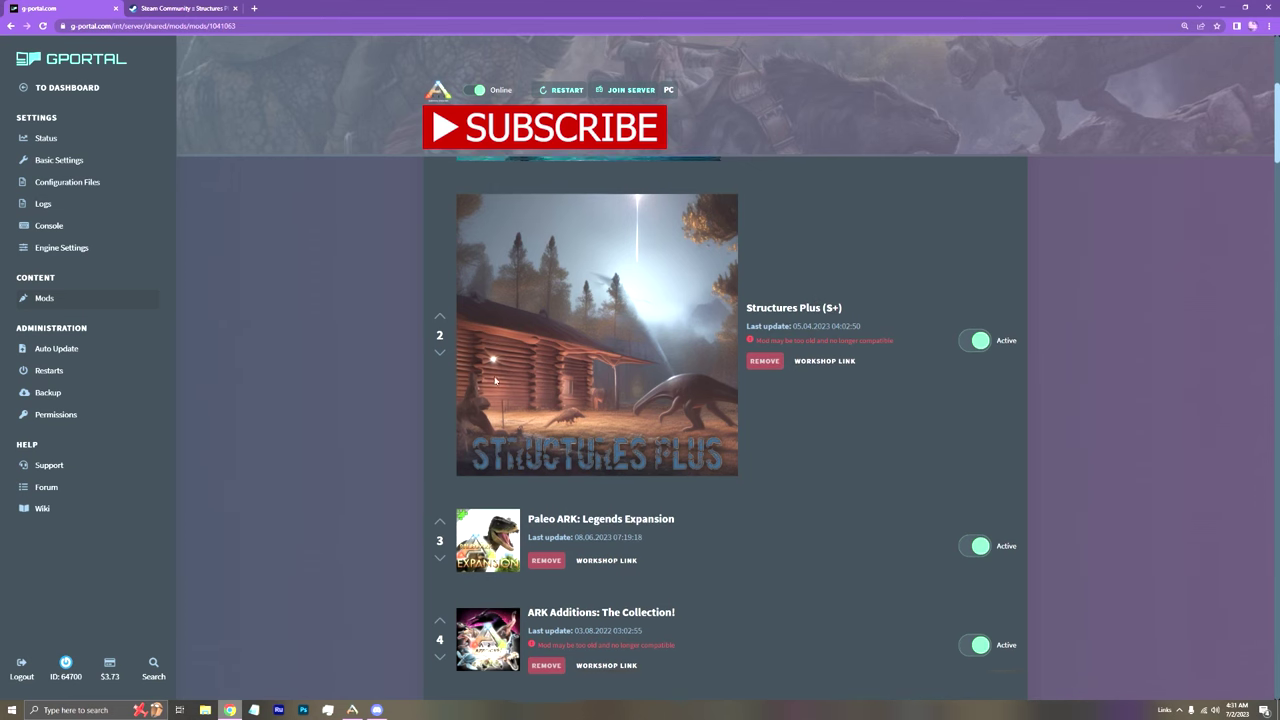
scroll(817, 300, up, 2)
scroll(740, 400, up, 1)
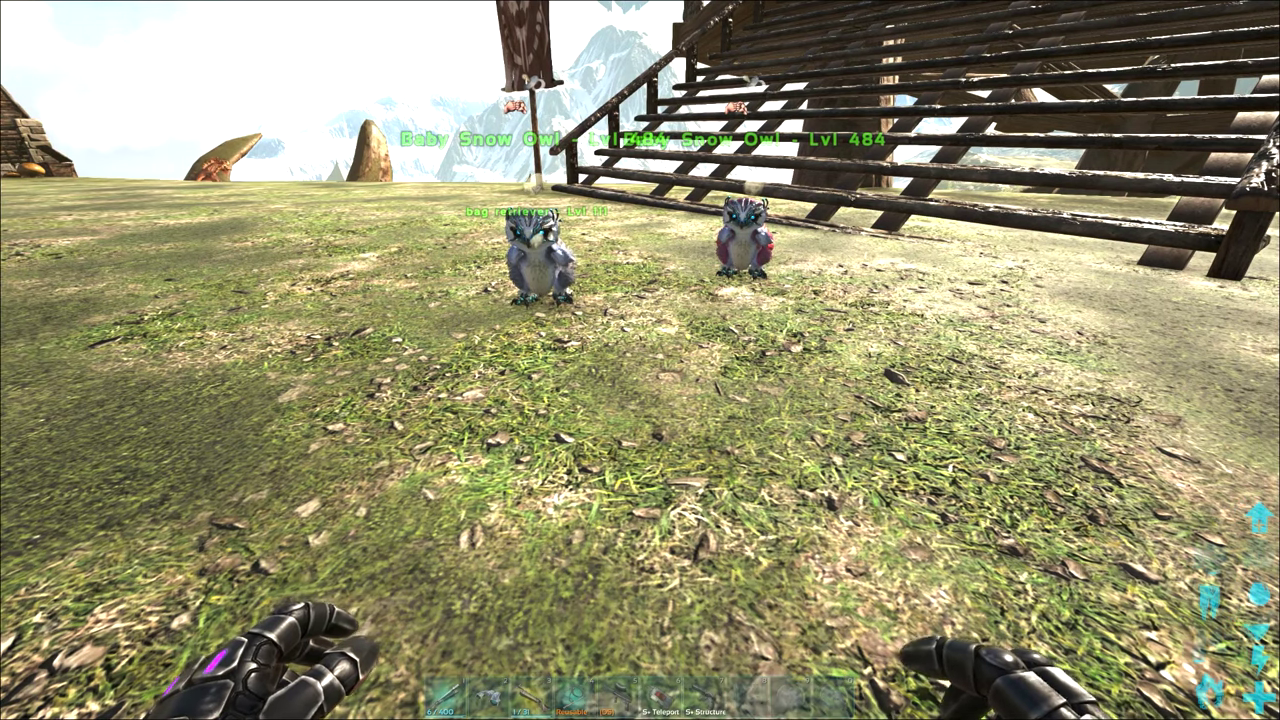
Open the baby Snow Owl's inventory, view its ancestry with the mutation counts, and close it again
key(w)
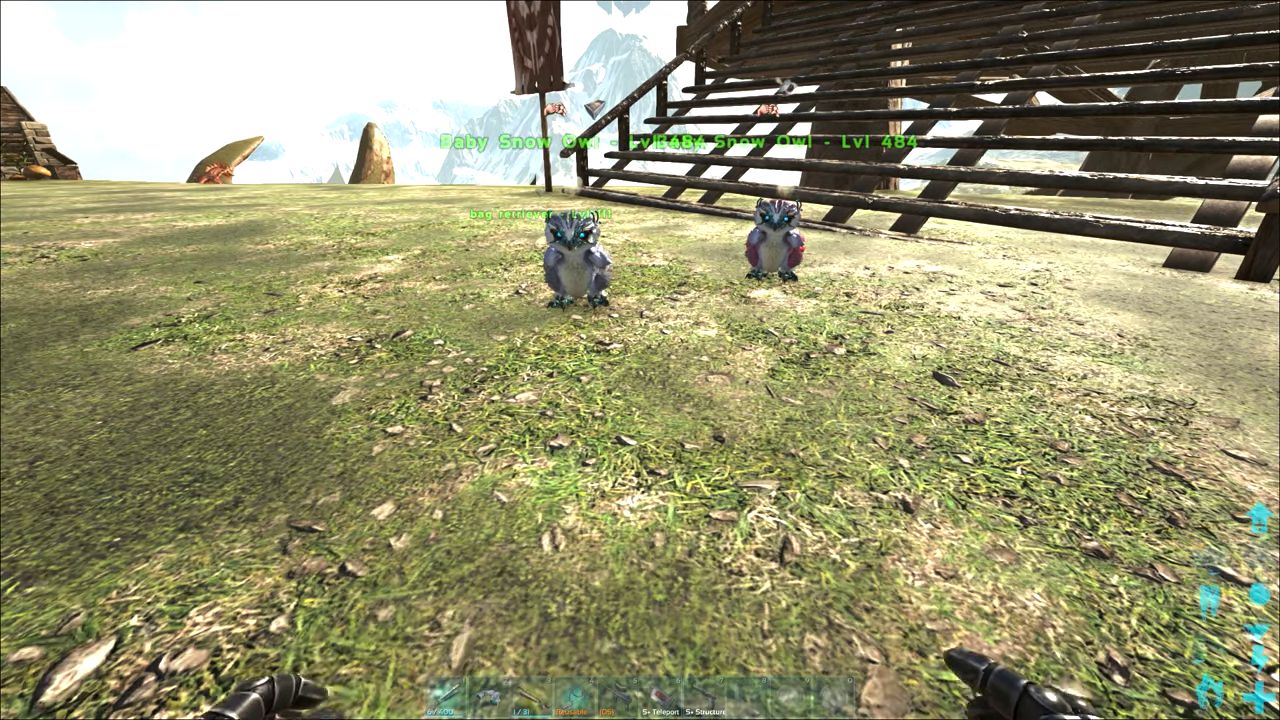
key(f)
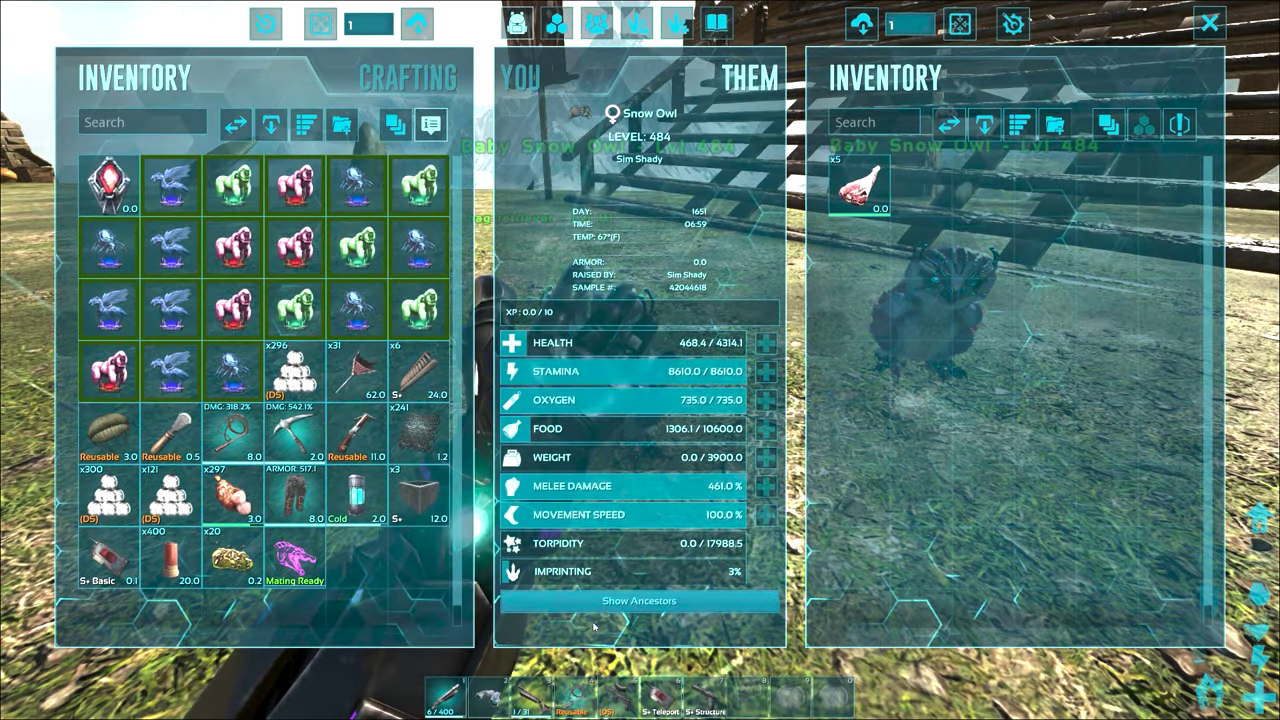
click(607, 601)
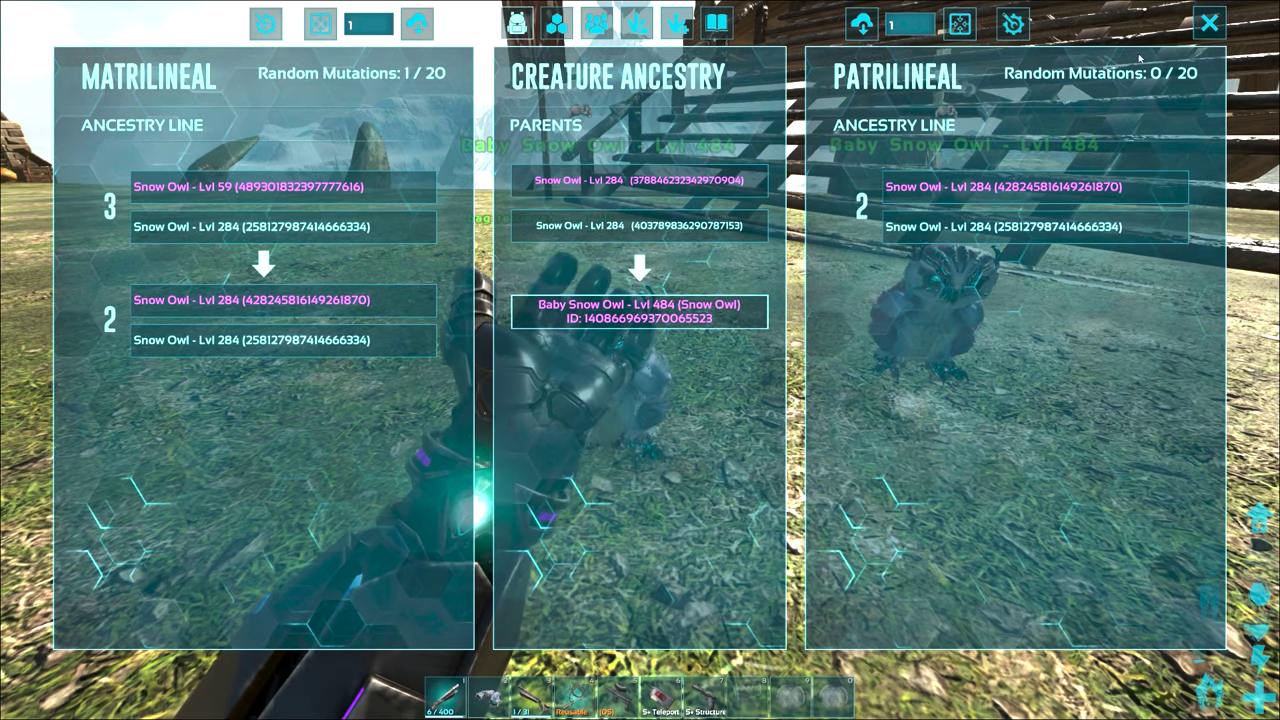
click(1208, 23)
key(Escape)
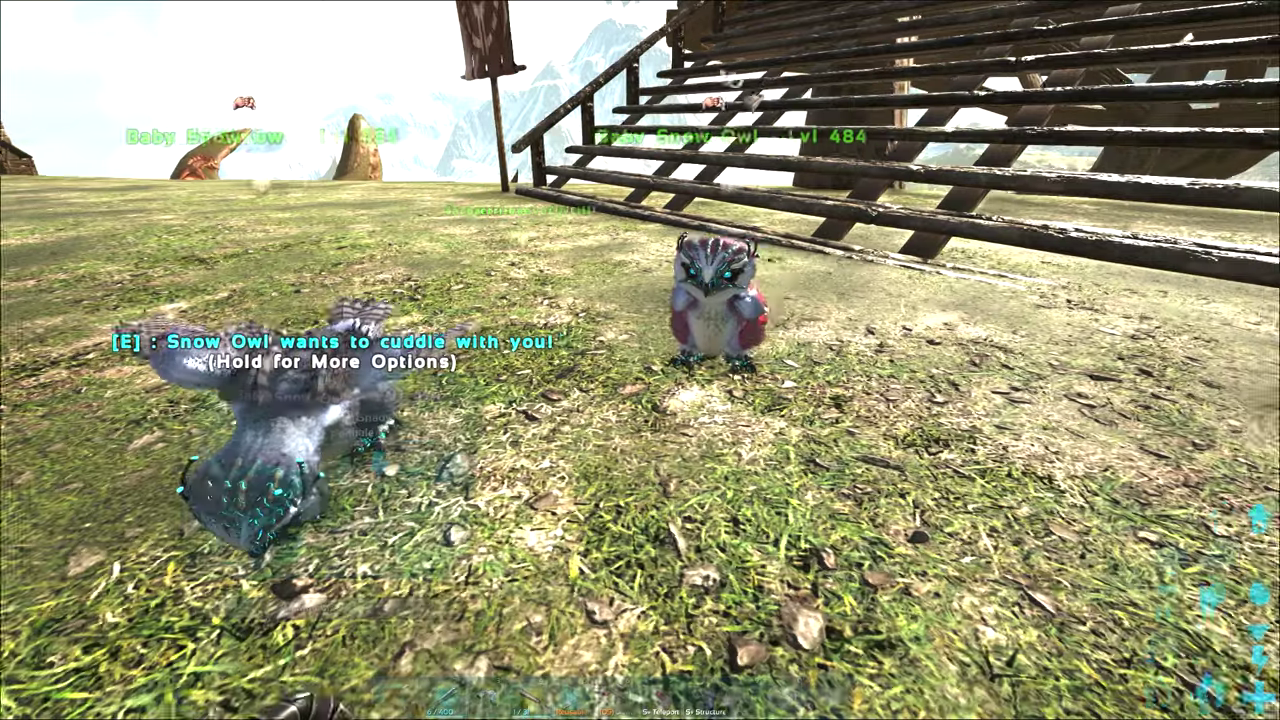
Go up the ramp to the S+ Mutators inside the building and open the range setting of one Mutator
key(s)
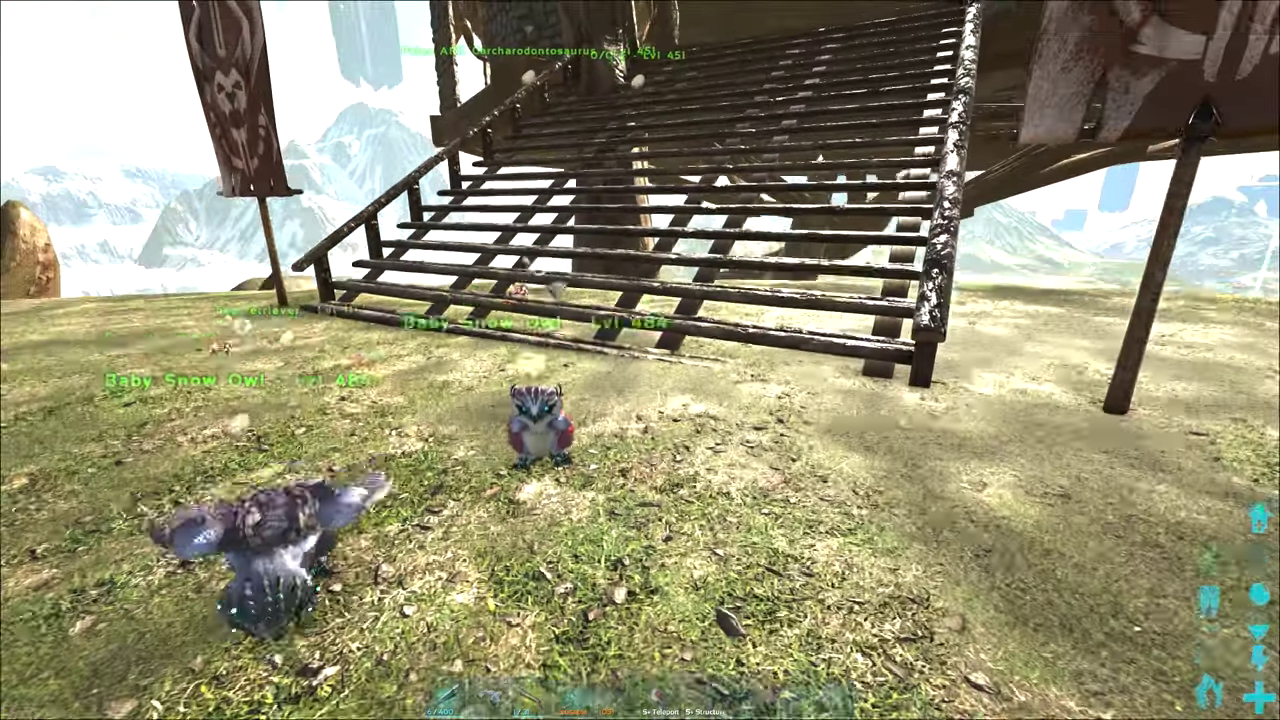
key(w)
key(w)
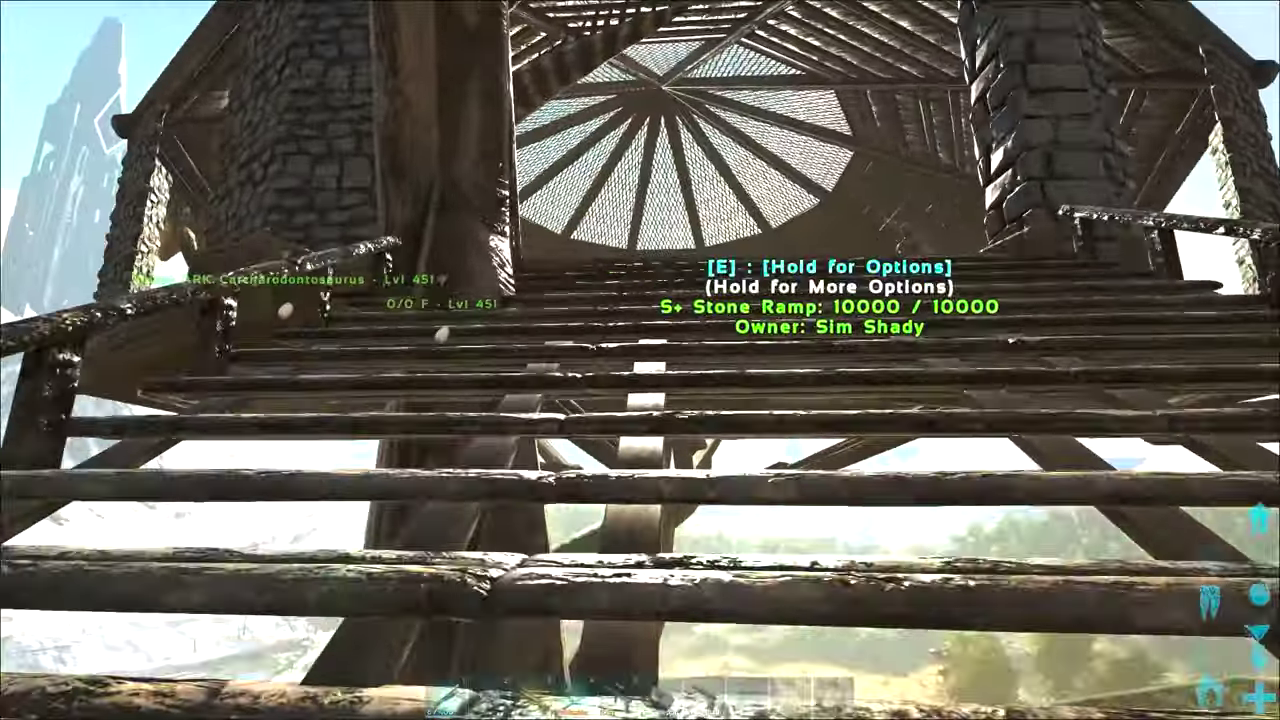
key(w)
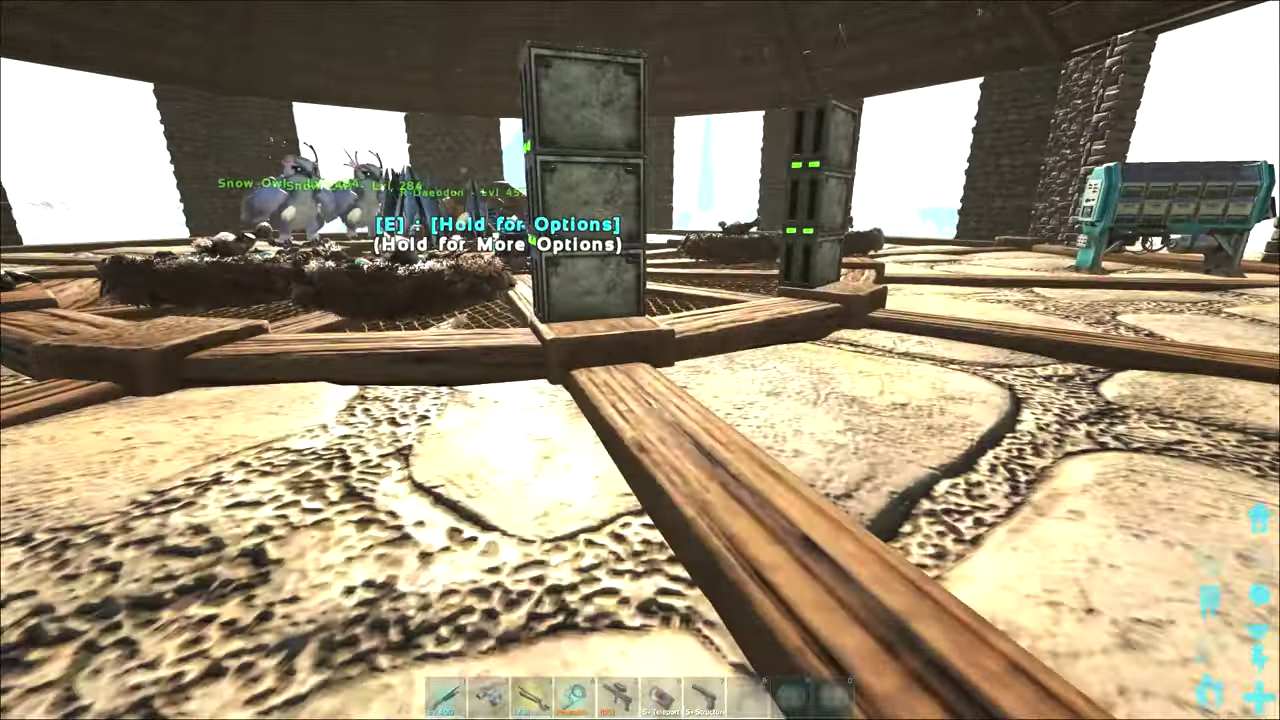
key(w)
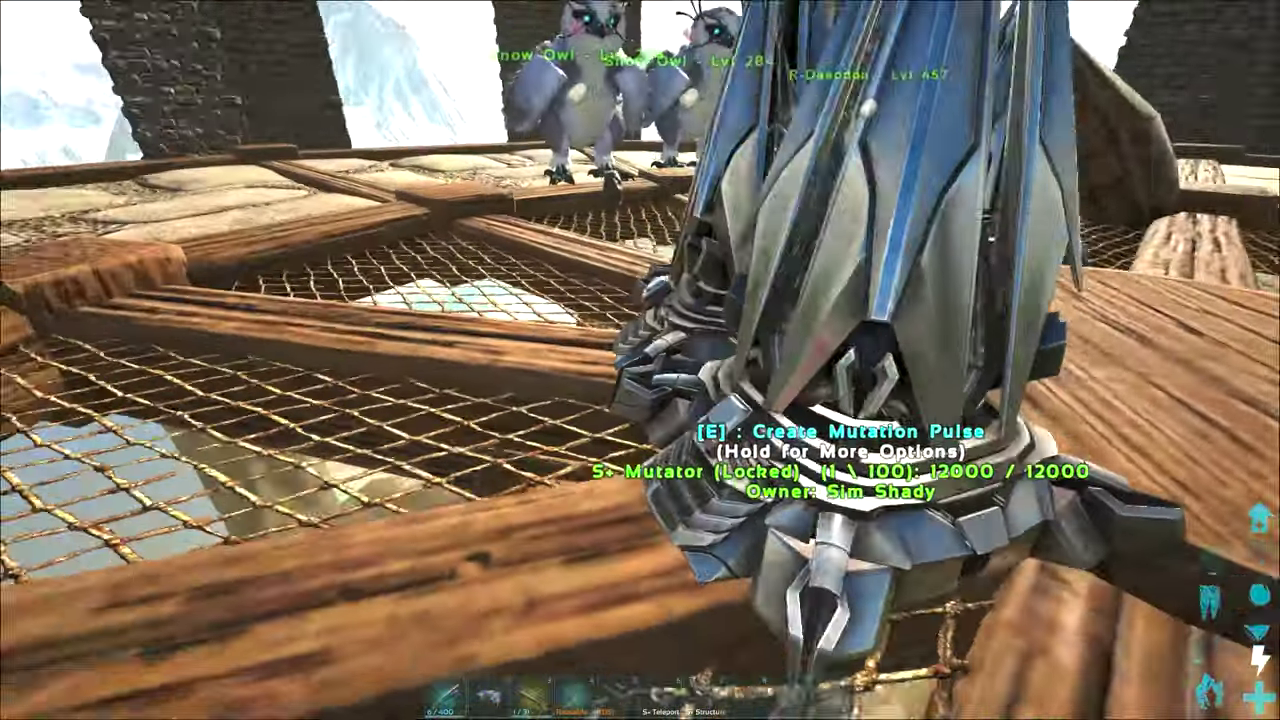
key(s)
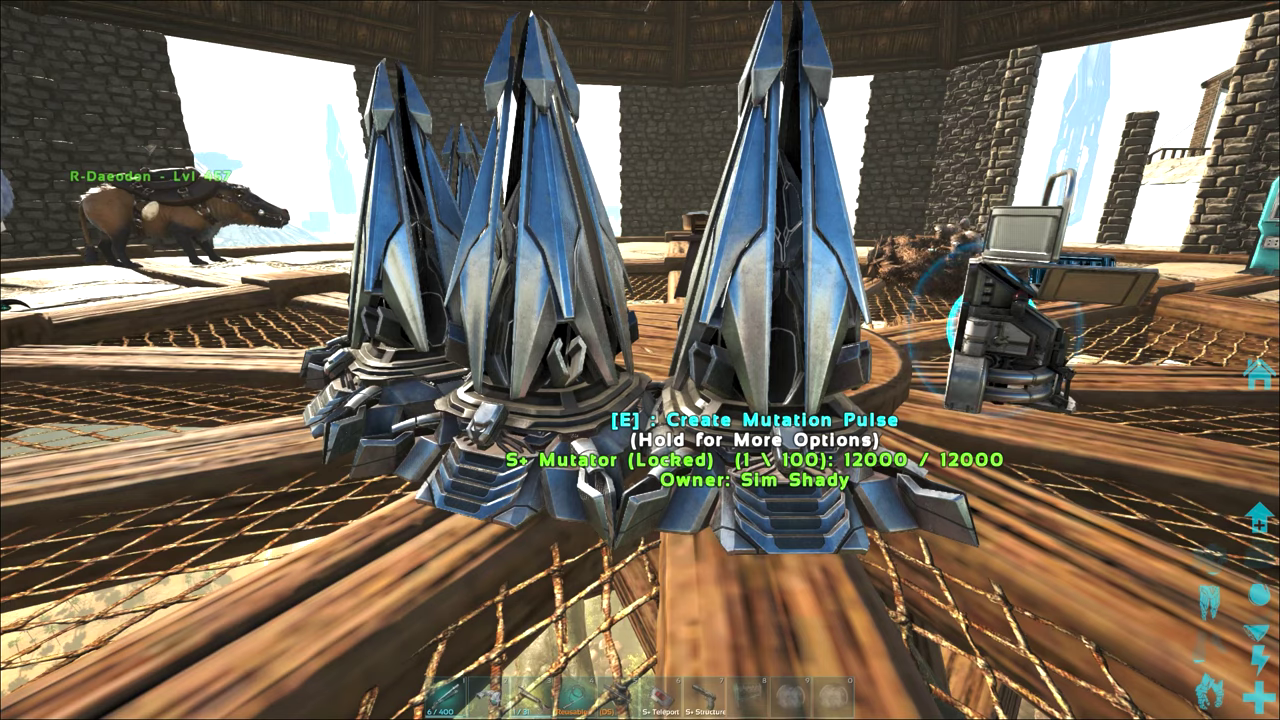
key(w)
key(e)
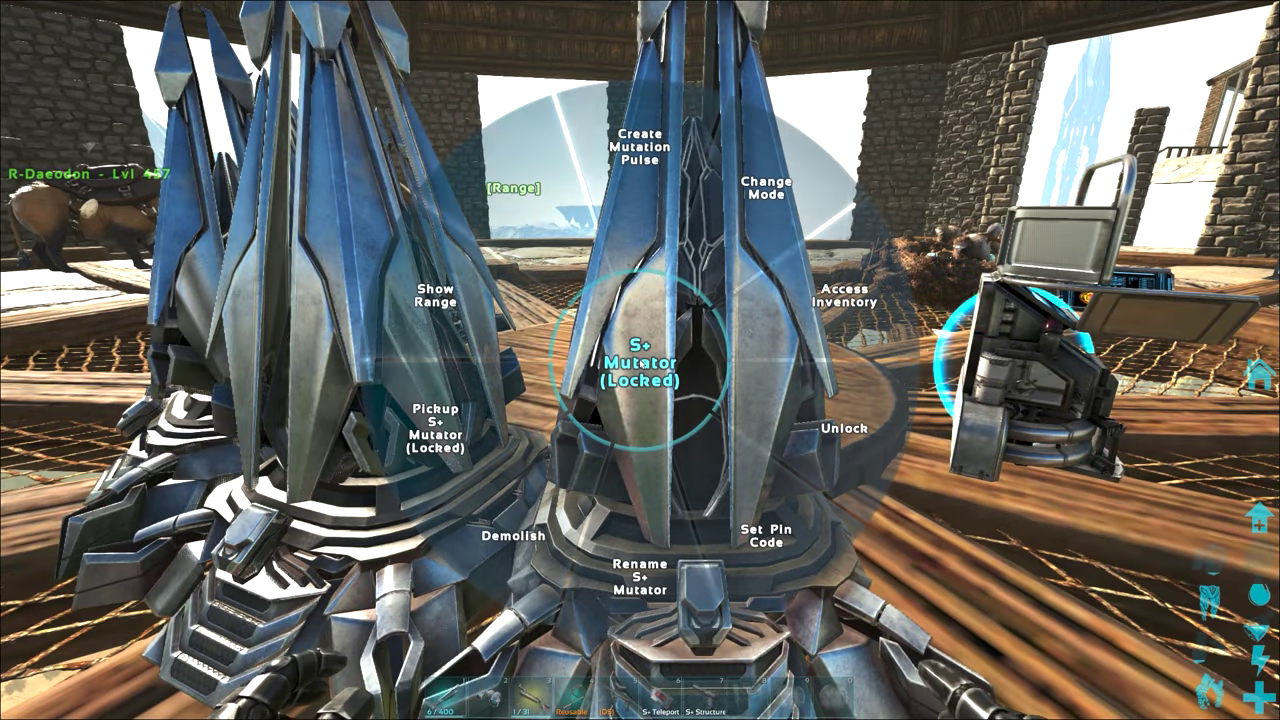
click(533, 222)
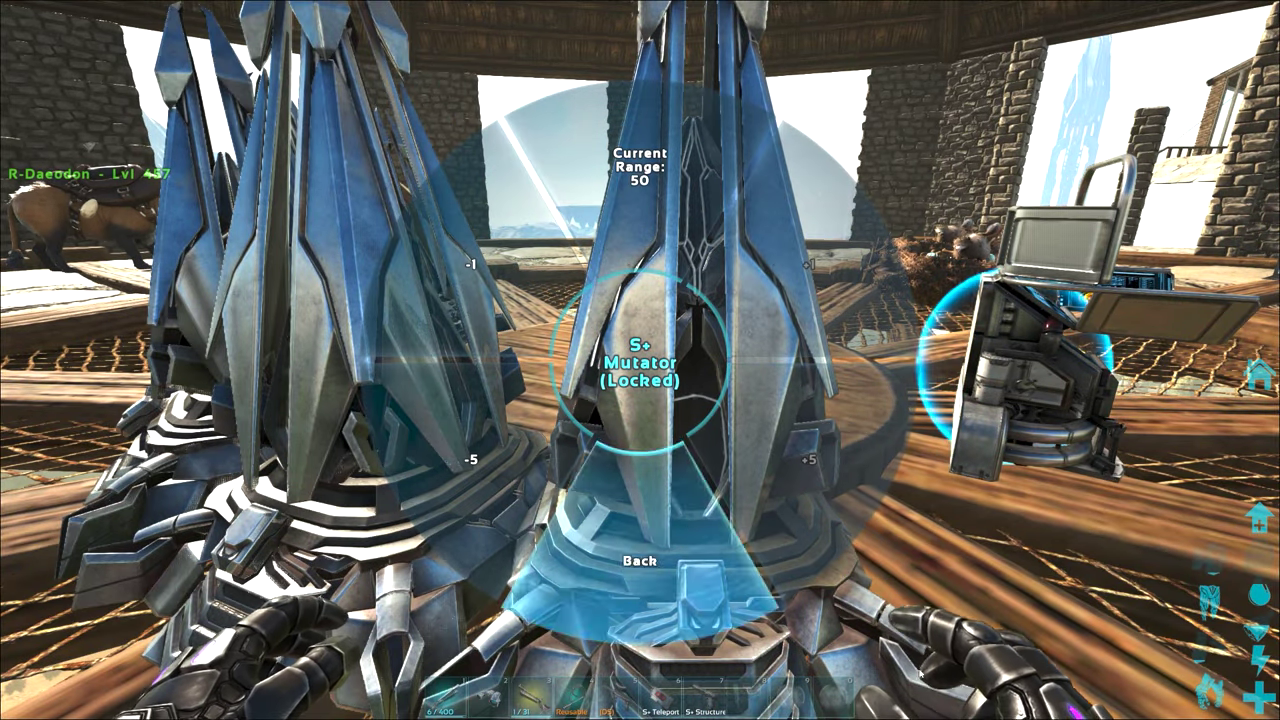
click(761, 398)
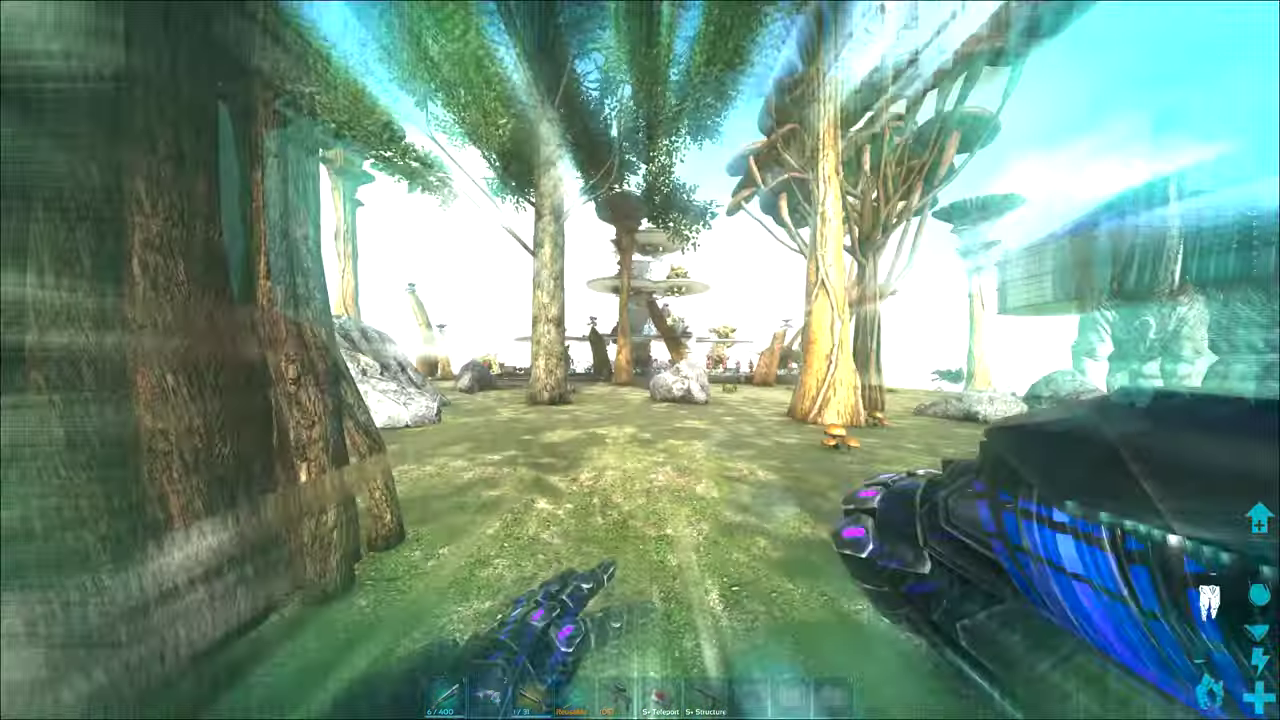
Go through the forest to the Tek base with the Snow Owls and climb onto its Tek foundations
key(w)
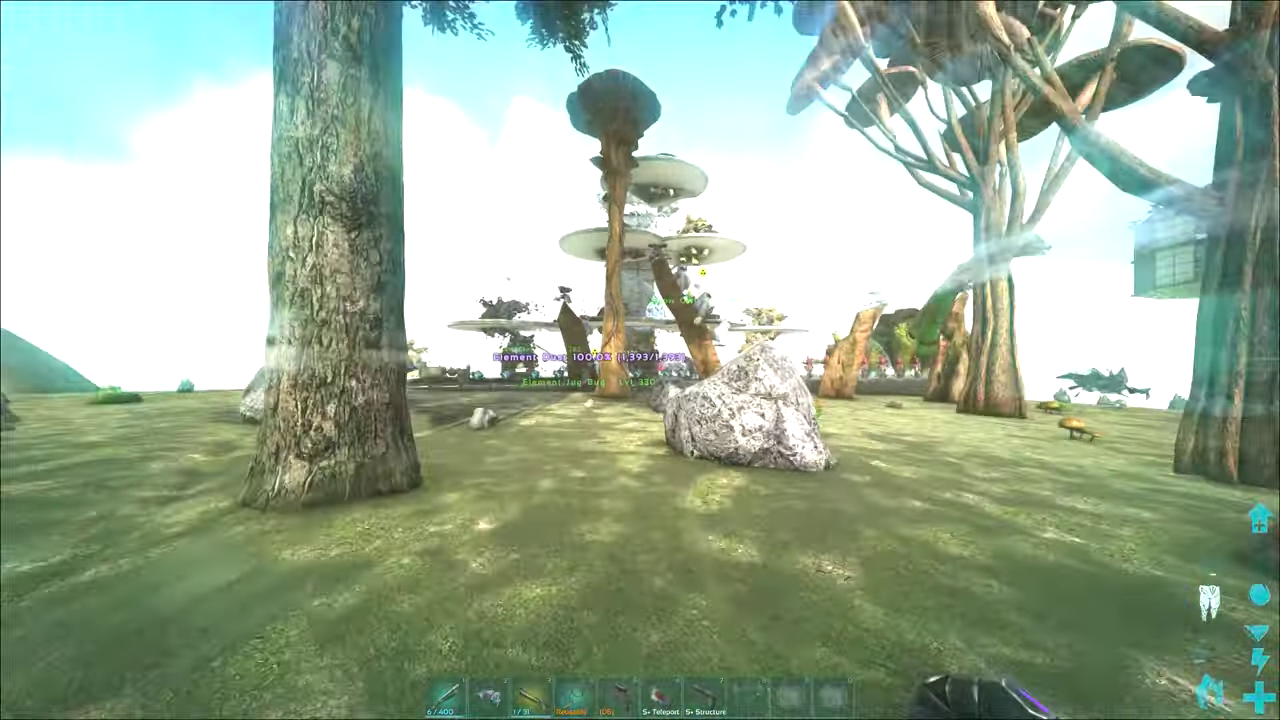
key(w)
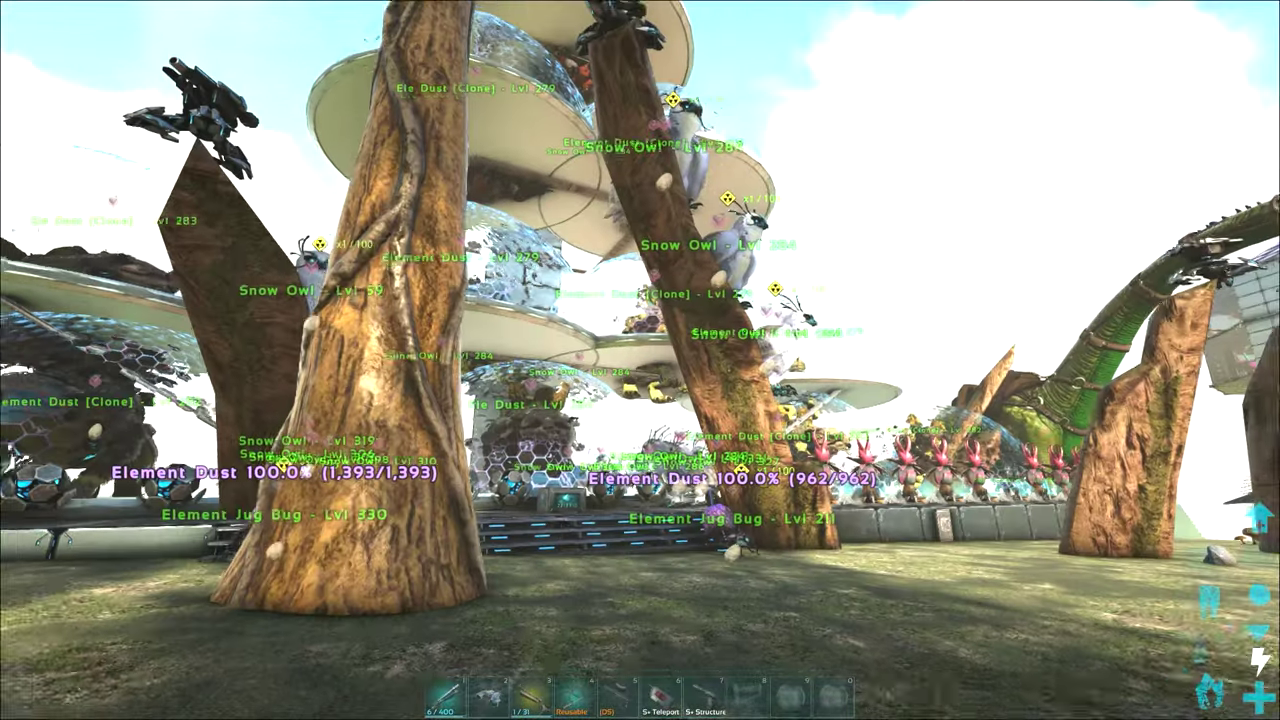
key(w)
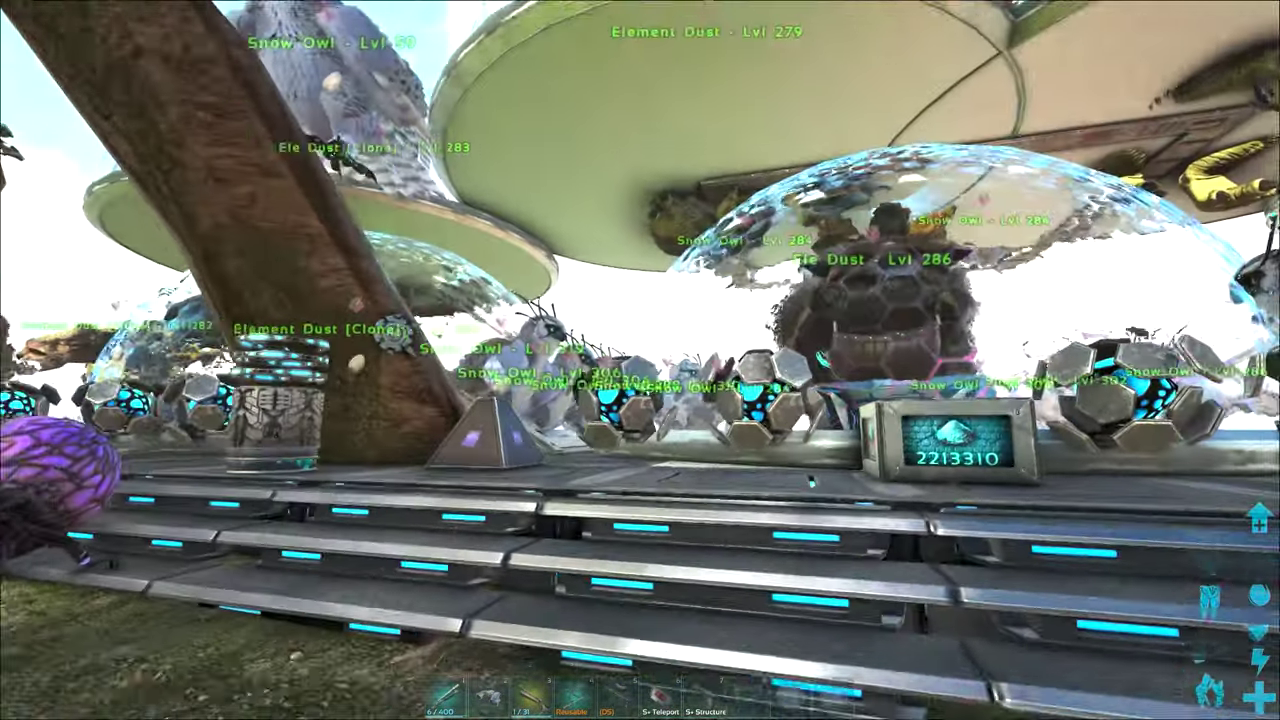
key(w)
key(w)
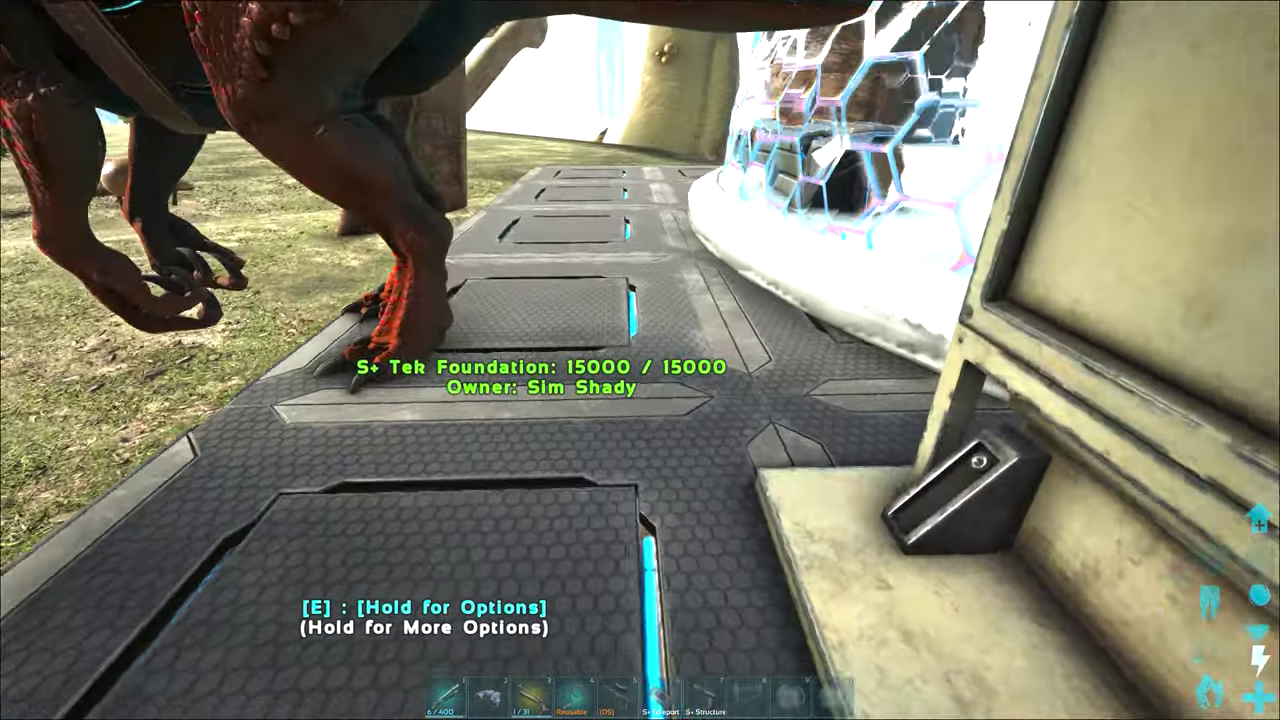